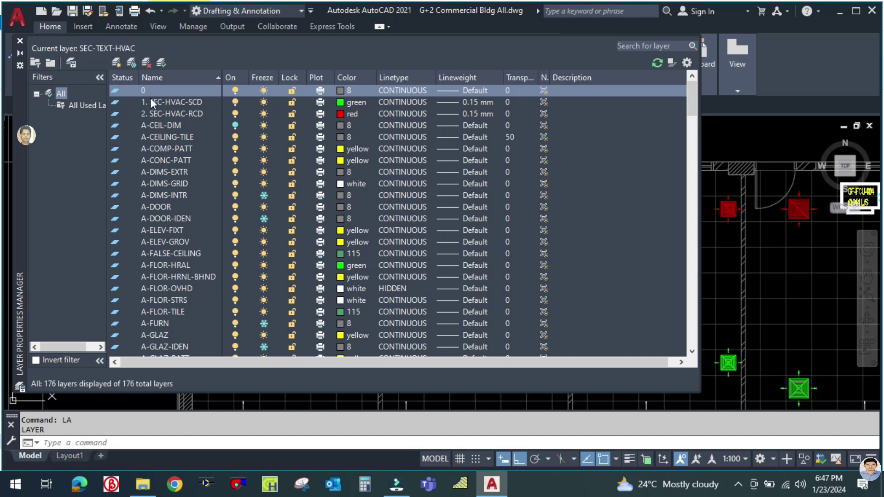
# Create a new layer named "3. SEC-HVAC-SAD"
pyautogui.click(116, 62)
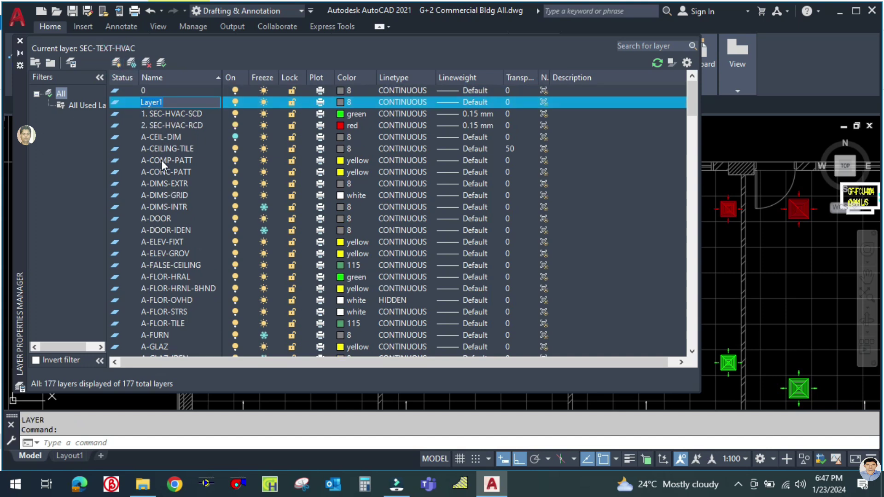
pyautogui.write('23.')
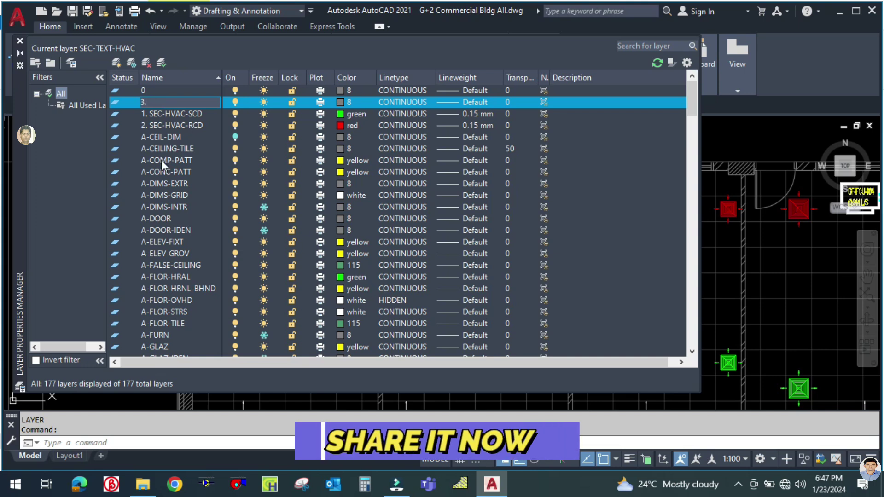
pyautogui.press('capslock')
pyautogui.write('SEC-HVAC-SAD')
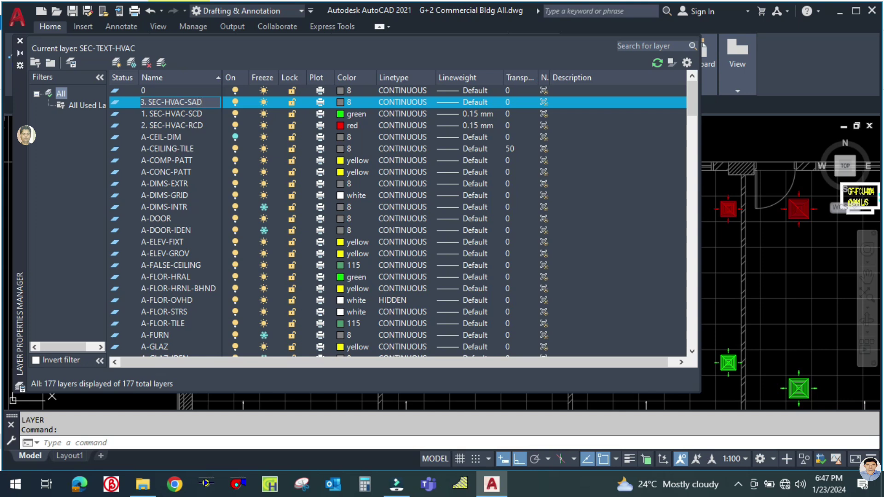
# Set the color of layer 3. SEC-HVAC-SAD to green
pyautogui.click(341, 101)
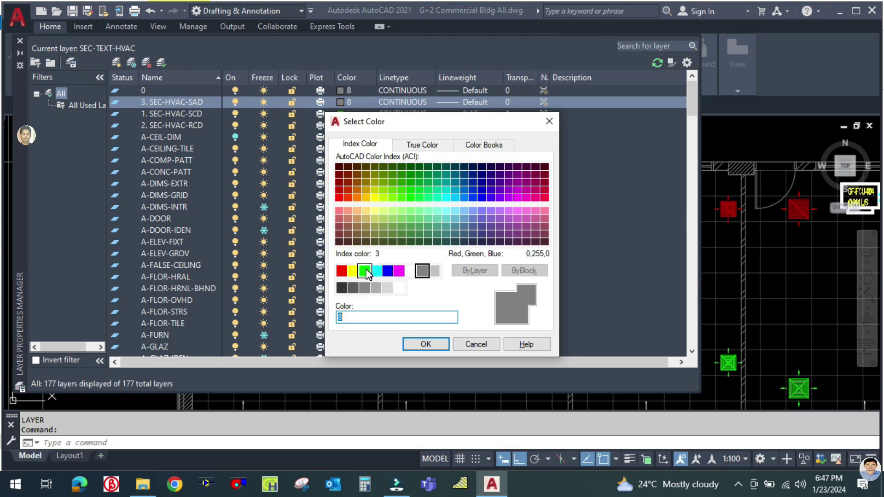
pyautogui.click(364, 272)
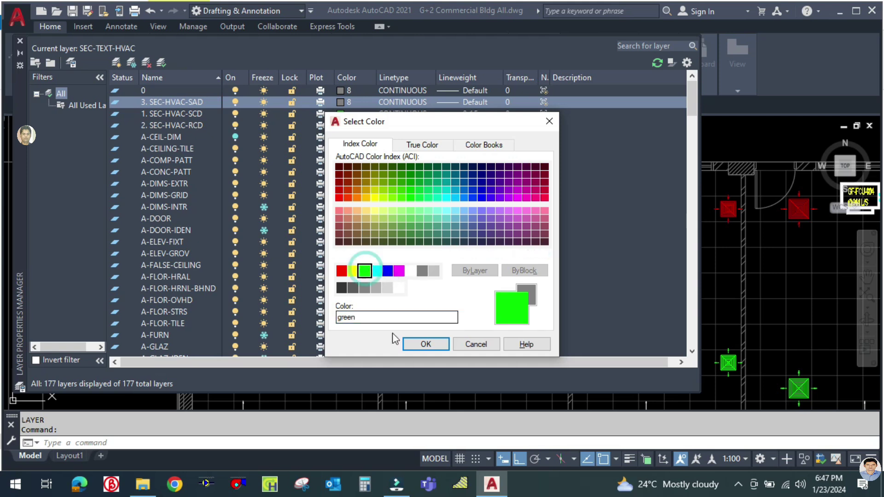
pyautogui.click(416, 346)
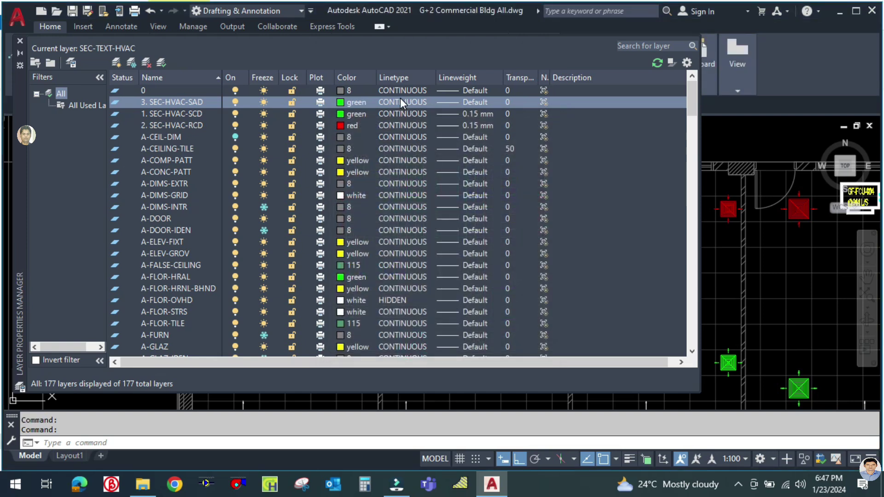
# Give layer 3. SEC-HVAC-SAD a 0.30 mm lineweight and make it the current layer
pyautogui.click(455, 104)
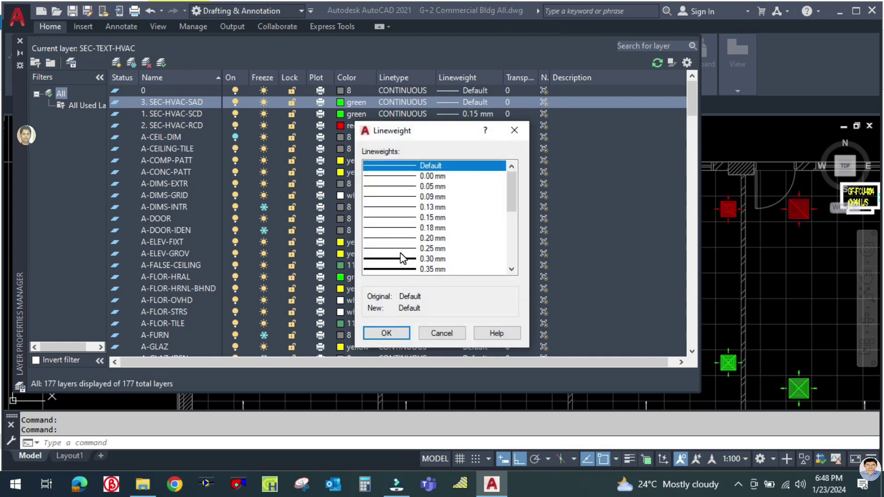
pyautogui.click(403, 259)
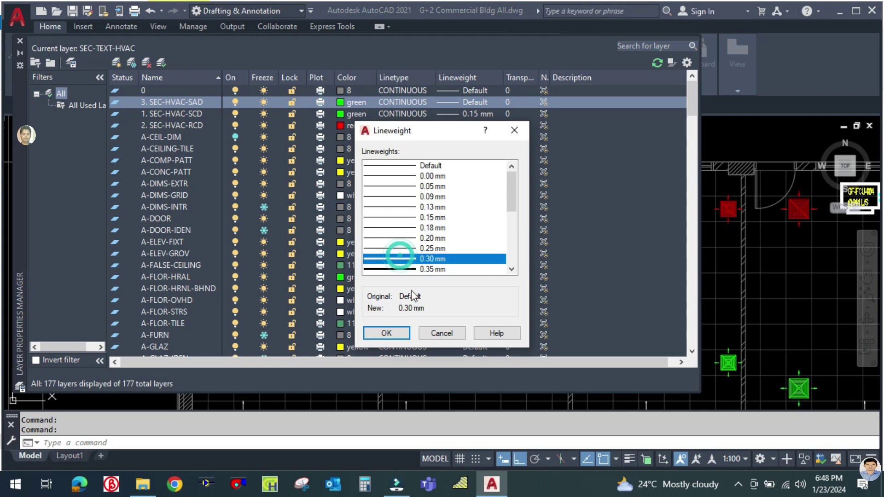
pyautogui.click(396, 333)
pyautogui.doubleClick(118, 102)
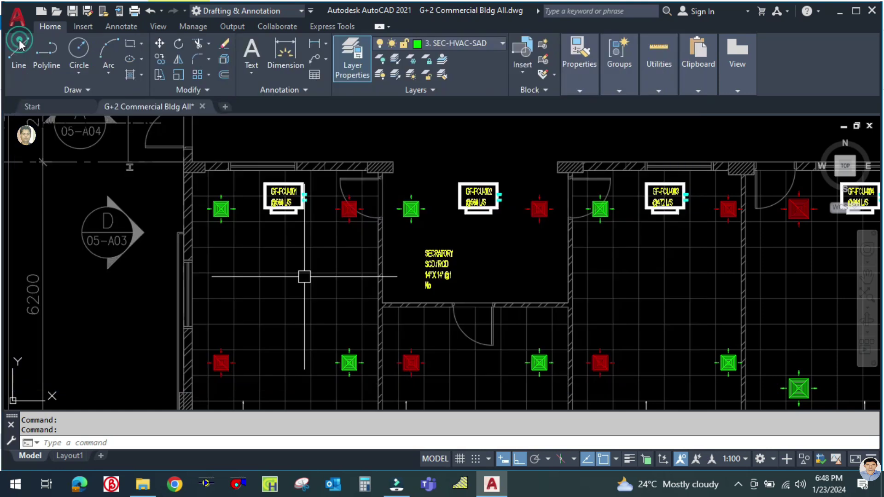
pyautogui.click(20, 41)
# Begin a polyline at the middle of GF-FCU-001's lower outlet with a starting and ending width of 50
pyautogui.scroll(-2, 303, 258)
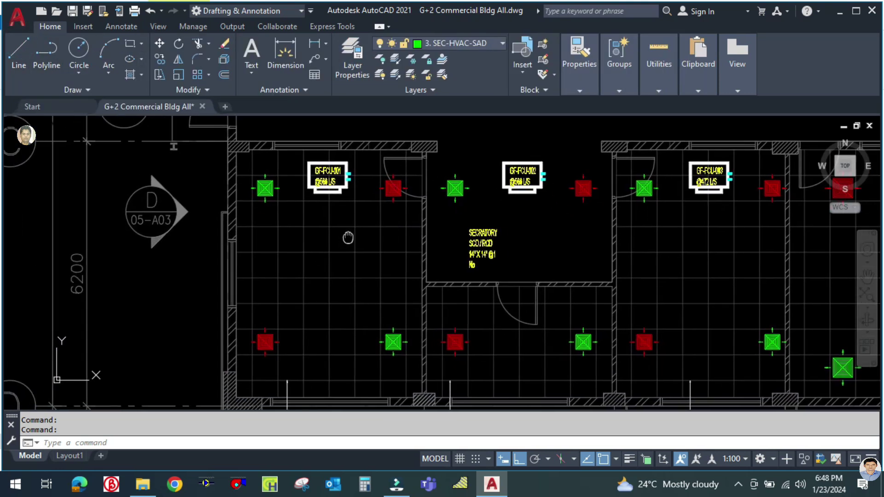
pyautogui.scroll(2, 361, 237)
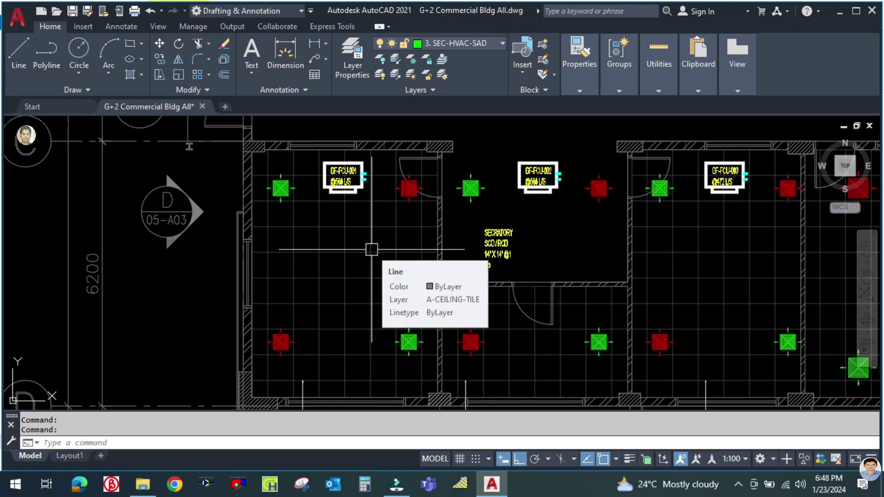
pyautogui.write('PL')
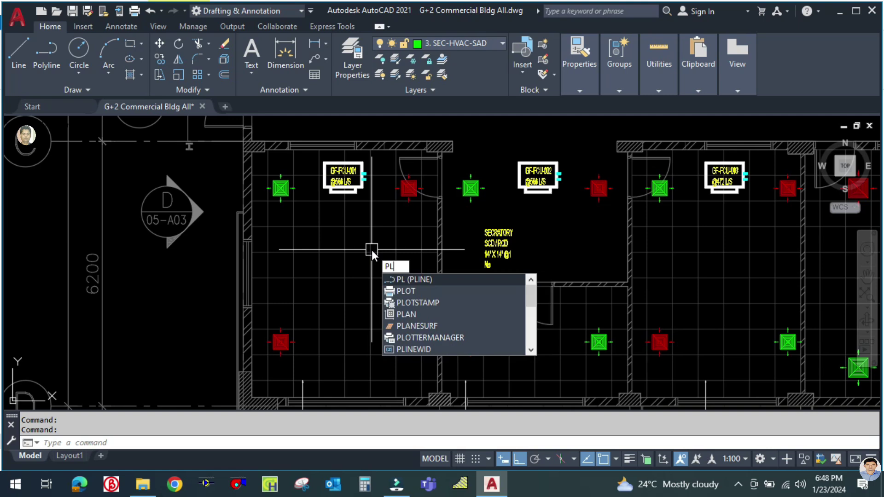
pyautogui.press('Return')
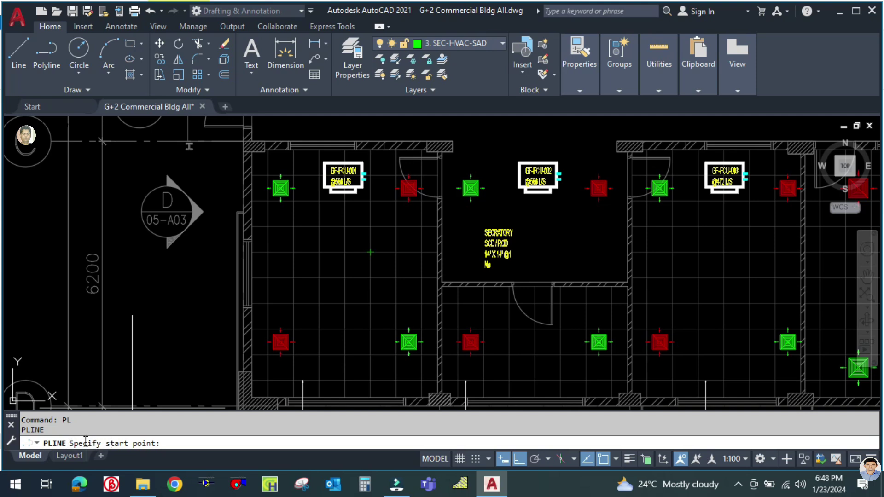
pyautogui.scroll(4, 343, 202)
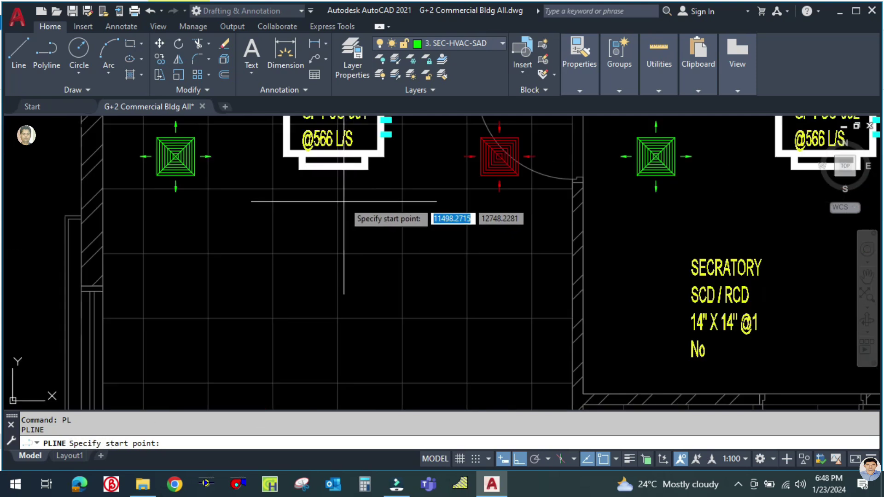
pyautogui.click(333, 165)
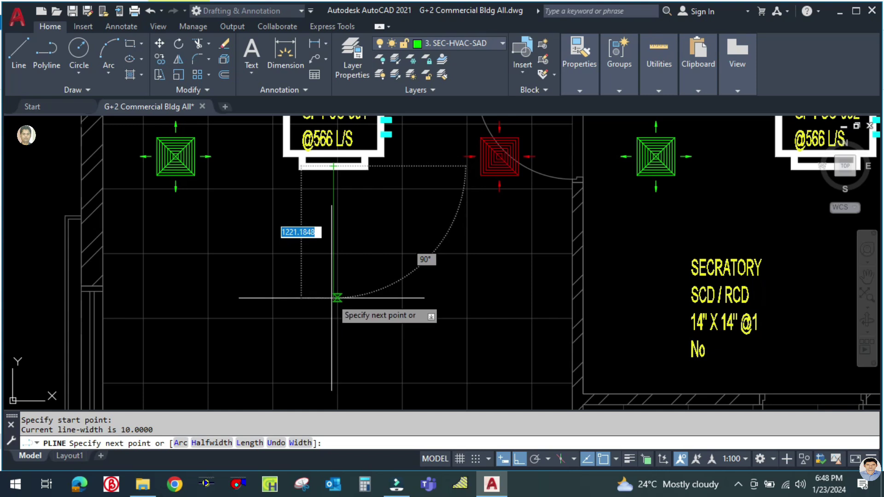
pyautogui.write('w')
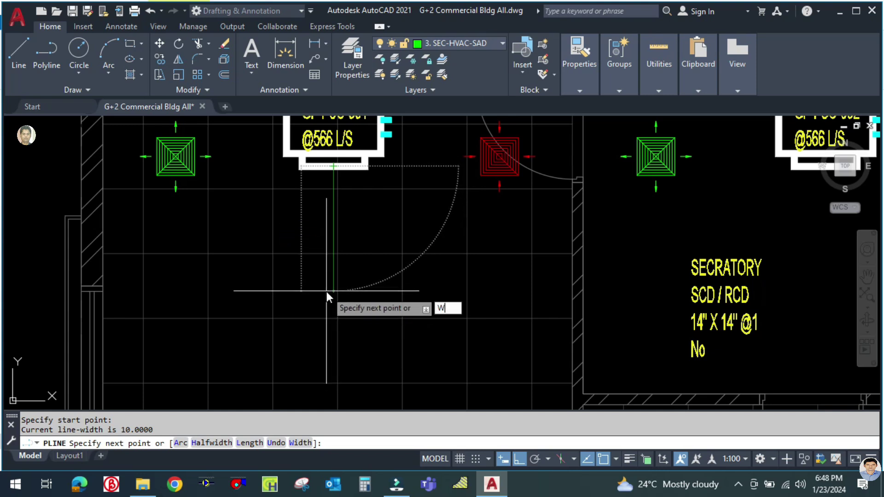
pyautogui.press('Return')
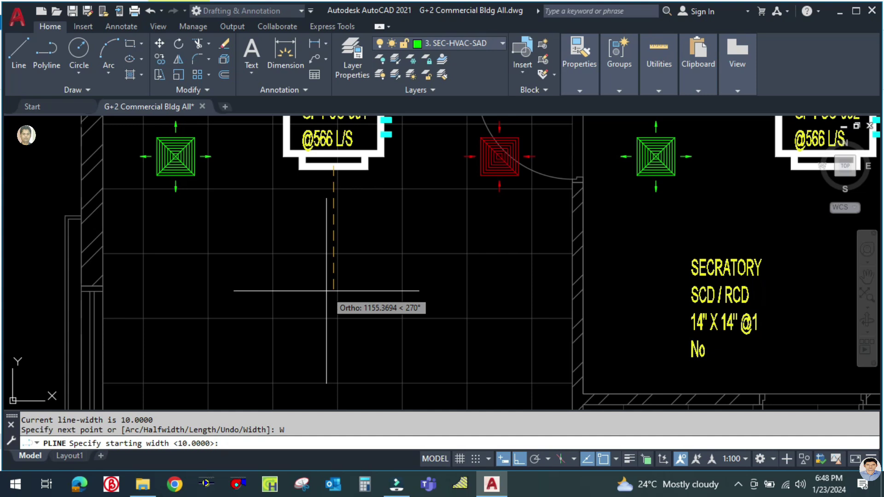
pyautogui.write('50')
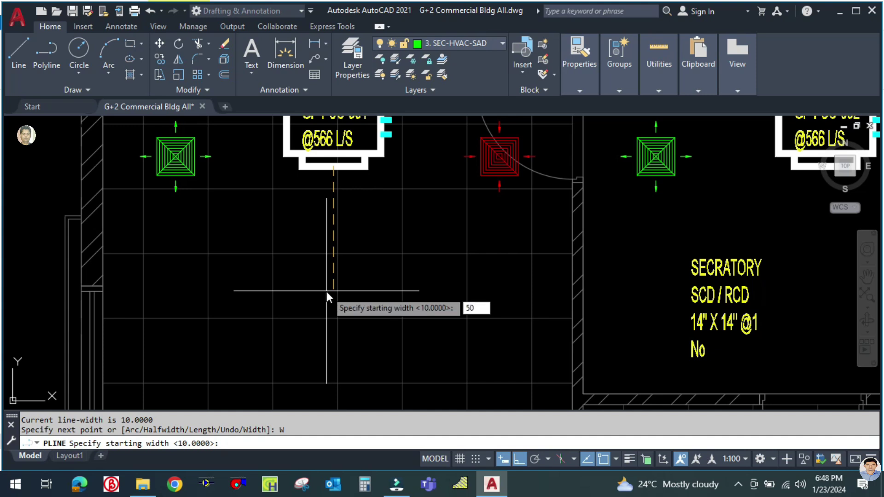
pyautogui.press('Return')
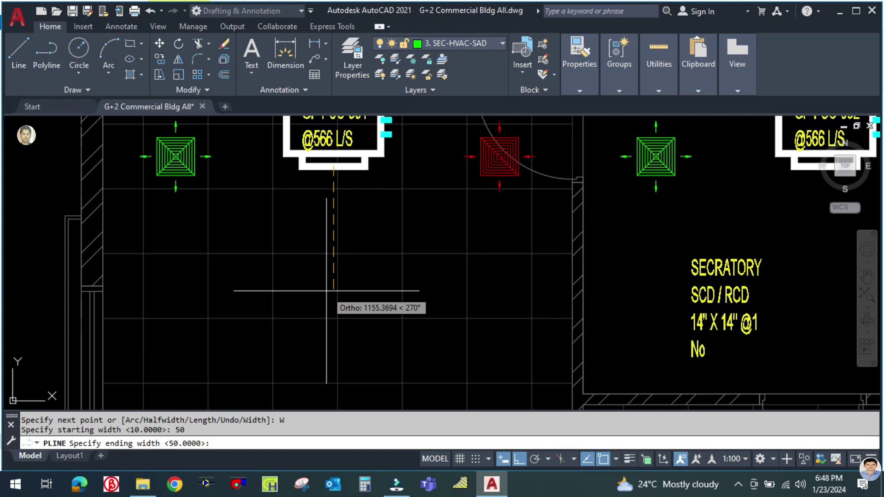
pyautogui.press('Return')
# Run the main supply duct straight down about 3700 units, ending just below the level of the room's lower green diffuser
pyautogui.scroll(-4, 326, 290)
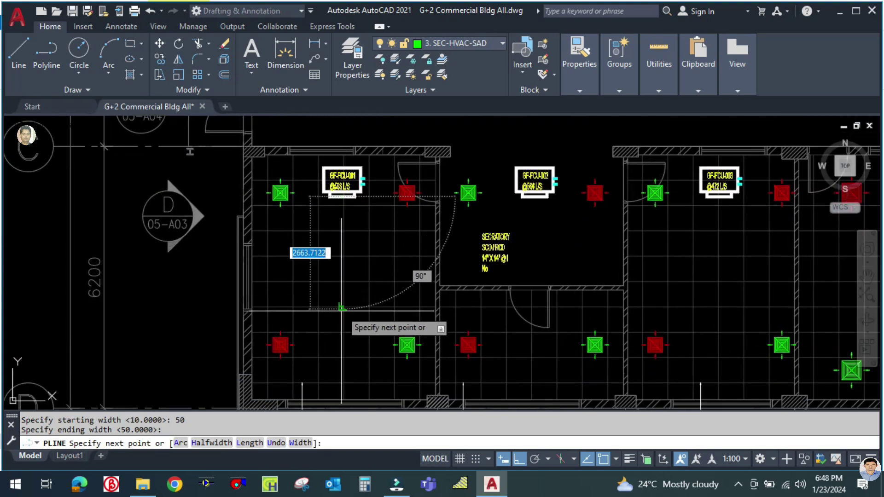
pyautogui.scroll(4, 344, 316)
pyautogui.moveTo(325, 392); pyautogui.dragTo(350, 290, button='middle')
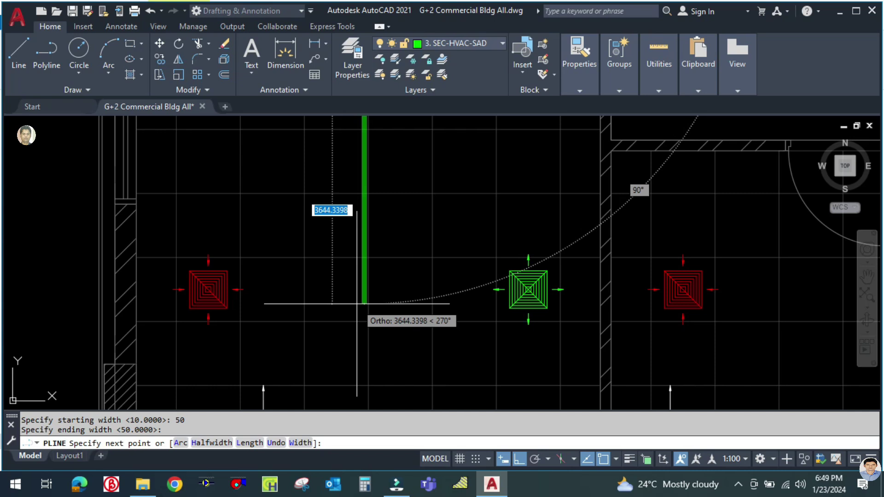
pyautogui.scroll(4, 357, 304)
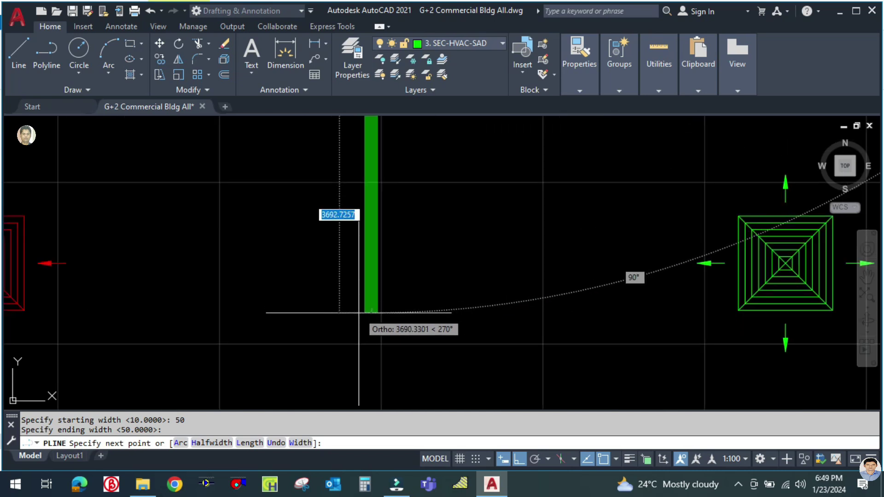
pyautogui.click(358, 316)
pyautogui.press('Escape')
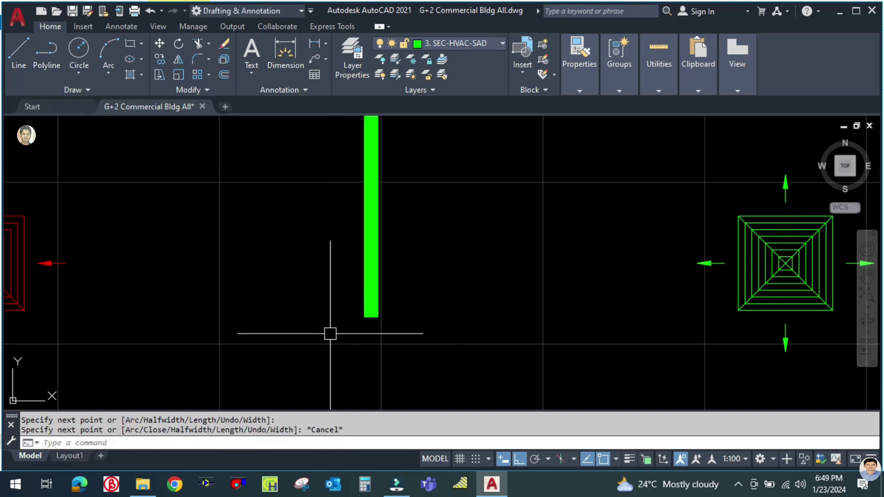
# Draw a horizontal branch duct from the near edge of the lower green diffuser to the centerline of the main duct
pyautogui.scroll(-3, 331, 331)
pyautogui.press('Return')
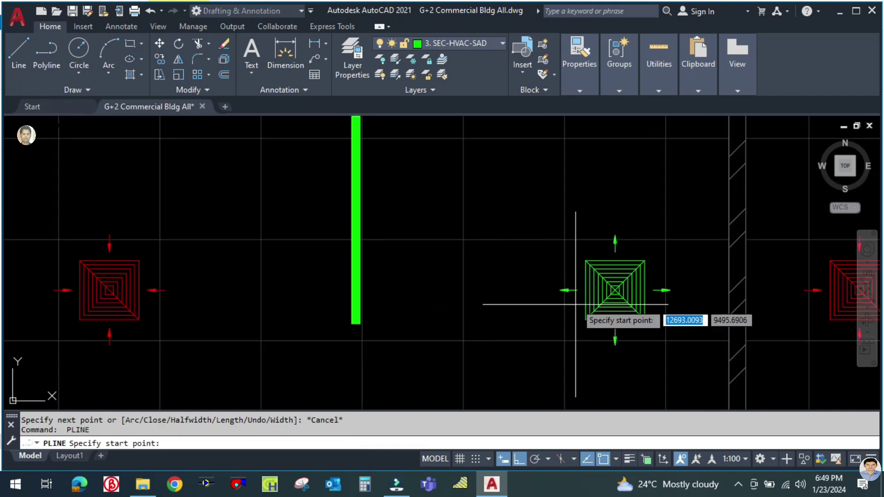
pyautogui.click(586, 289)
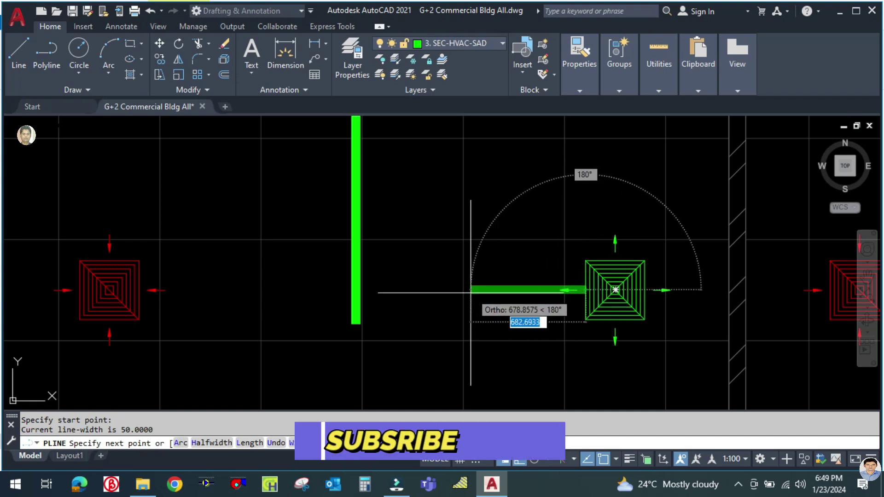
pyautogui.scroll(4, 387, 287)
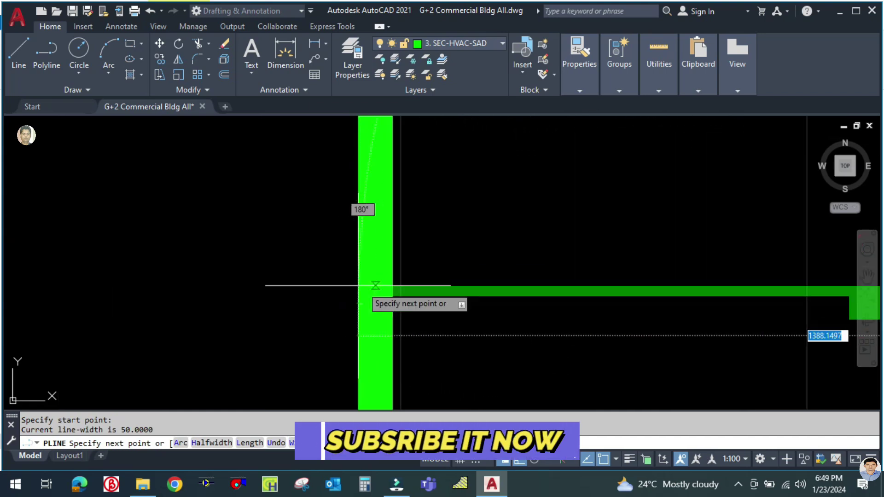
pyautogui.click(367, 299)
pyautogui.press('Escape')
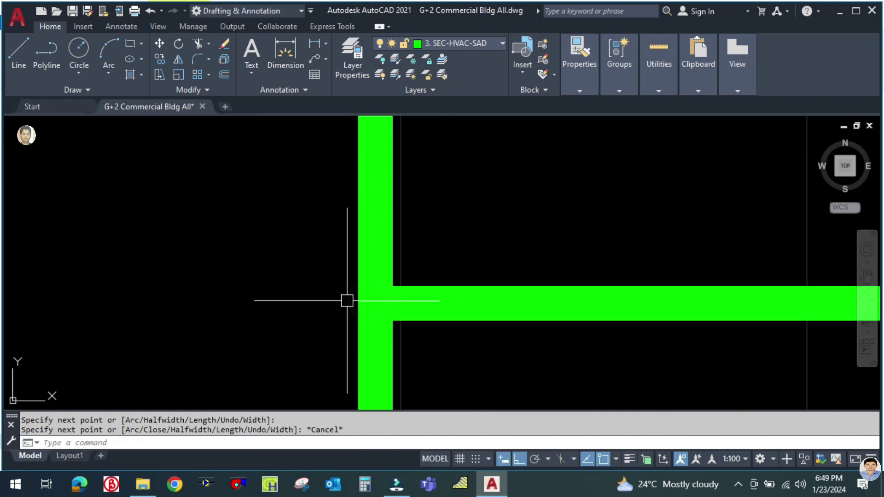
# Draw a short horizontal polyline across the lower end of the main duct as an end cap
pyautogui.scroll(-3, 347, 299)
pyautogui.scroll(5, 259, 318)
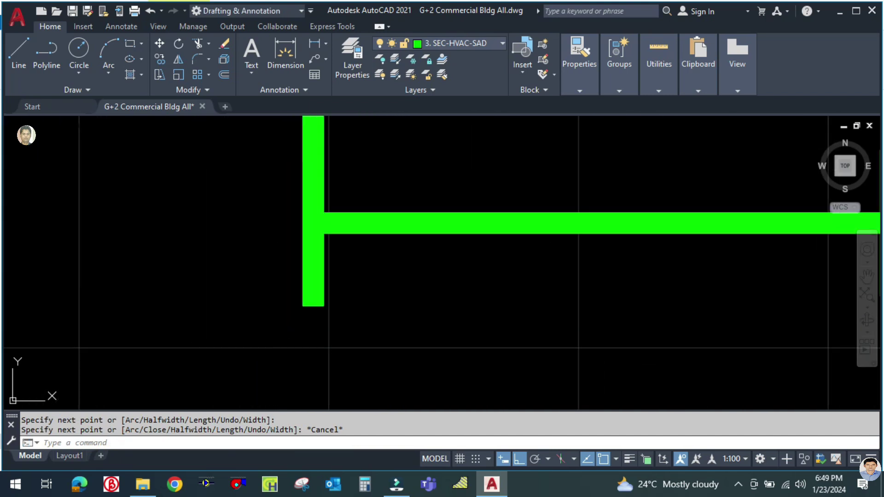
pyautogui.press('Return')
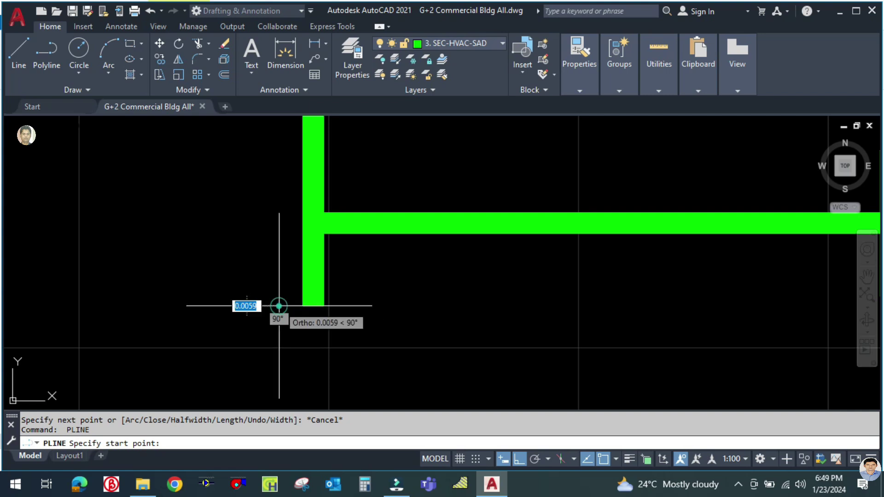
pyautogui.click(279, 305)
pyautogui.click(354, 305)
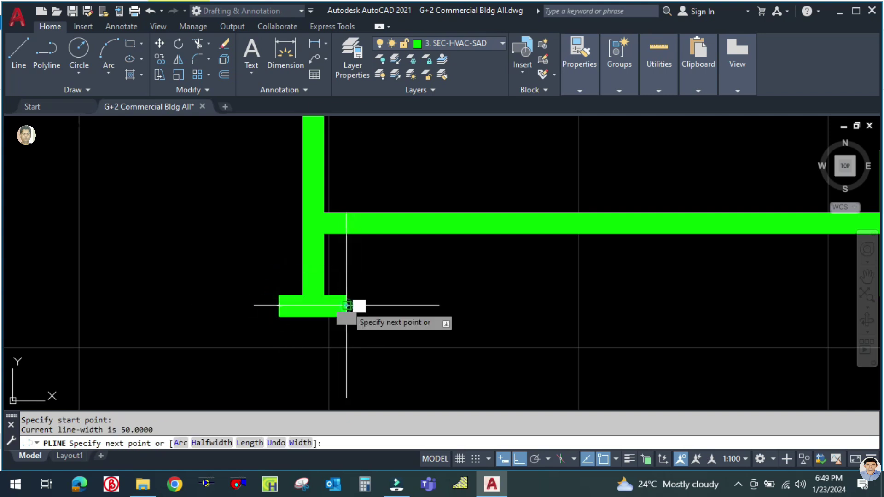
pyautogui.press('Escape')
# Draw an L-shaped polyline branch from the bottom edge of the upper green diffuser, down and about 1470 units right to the main duct's centerline
pyautogui.scroll(-5, 357, 299)
pyautogui.scroll(-3, 361, 292)
pyautogui.scroll(2, 394, 313)
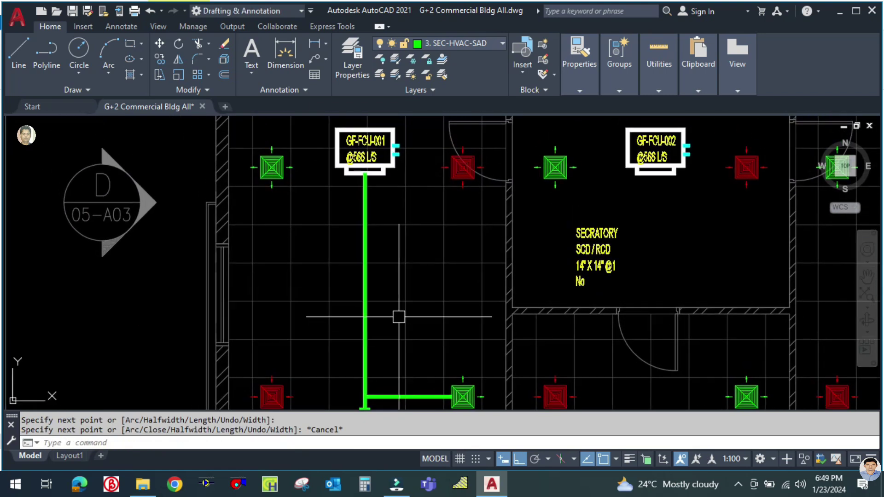
pyautogui.scroll(3, 278, 188)
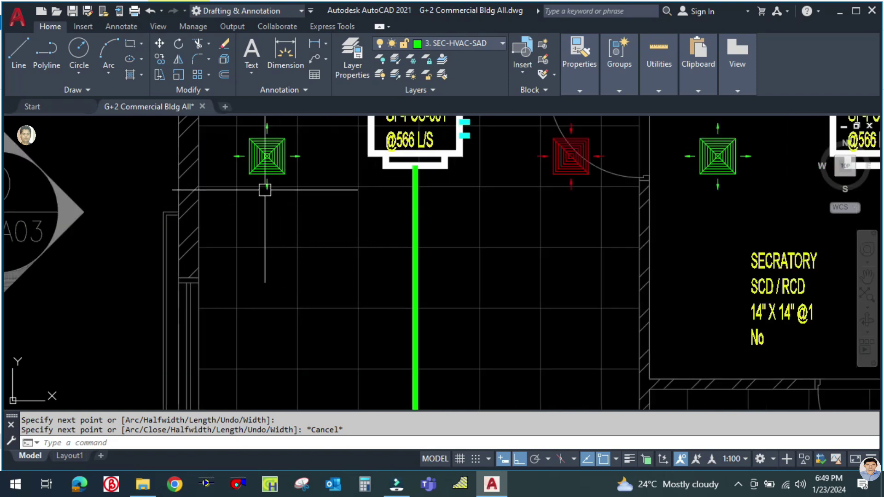
pyautogui.scroll(3, 263, 189)
pyautogui.press('space')
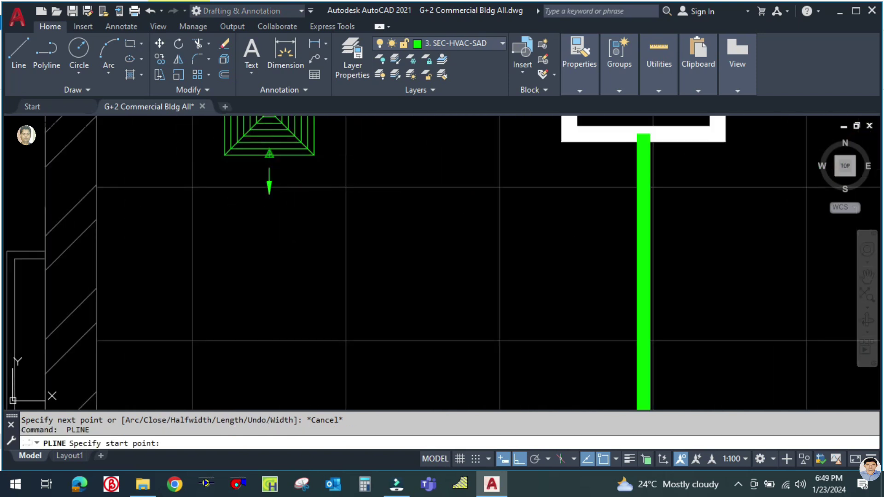
pyautogui.click(270, 155)
pyautogui.scroll(-3, 269, 264)
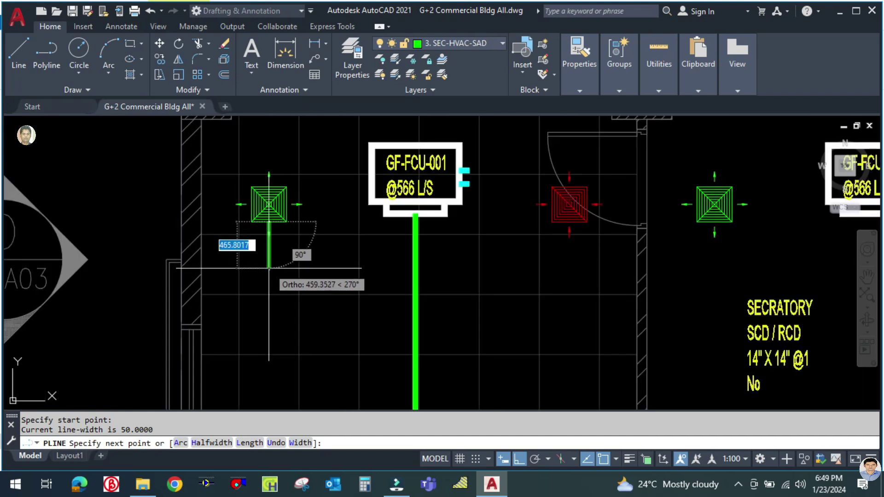
pyautogui.click(269, 279)
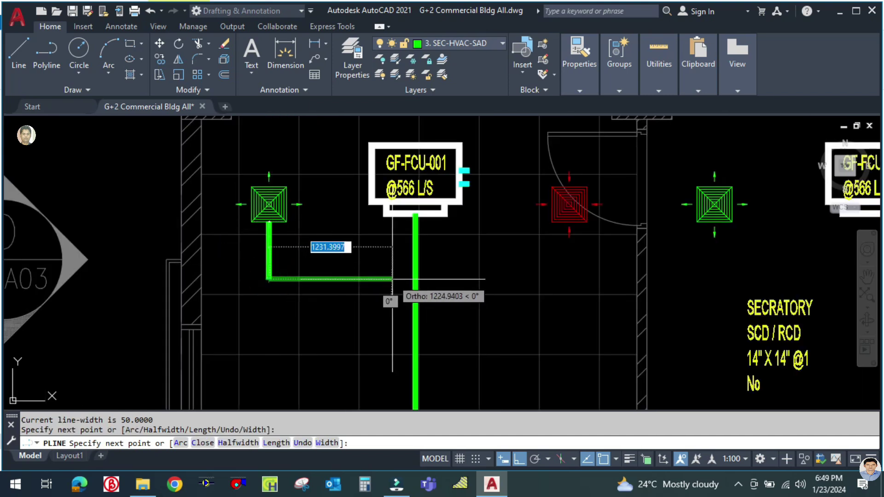
pyautogui.scroll(5, 416, 279)
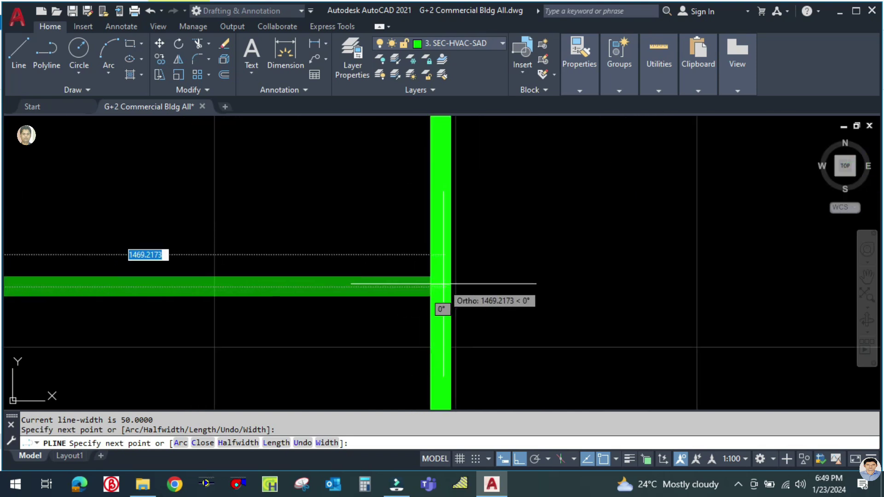
pyautogui.press('Escape')
pyautogui.scroll(-5, 420, 282)
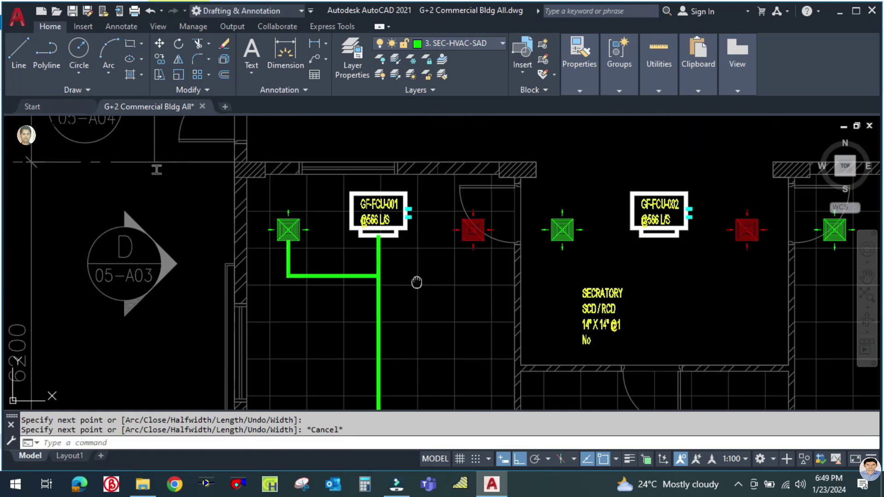
# Examine the supply duct routing below GF-FCU-001, the unit's airflow label and the TECH MANAGER room's diffuser note
pyautogui.moveTo(404, 276); pyautogui.dragTo(409, 187, button='middle')
pyautogui.moveTo(405, 265)
pyautogui.mouseDown(button='middle')
pyautogui.moveTo(383, 306)
pyautogui.moveTo(361, 286)
pyautogui.mouseUp(button='middle')
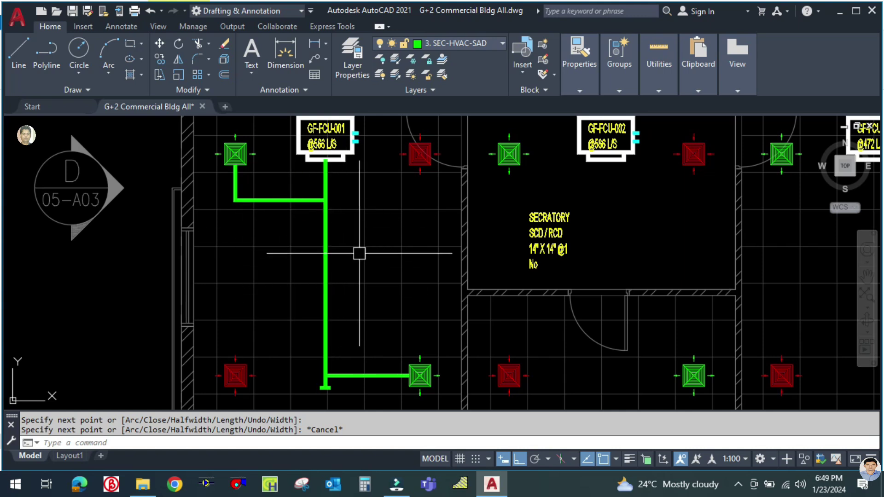
pyautogui.scroll(-2, 421, 338)
pyautogui.scroll(4, 361, 221)
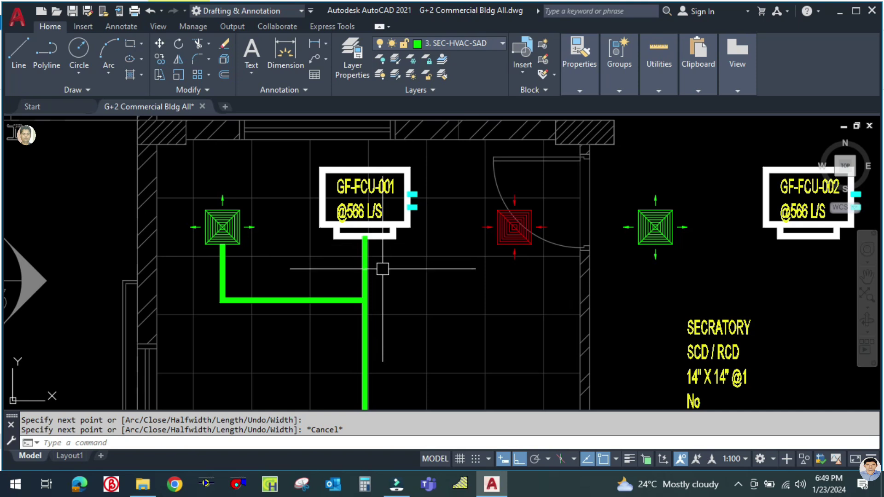
pyautogui.scroll(-4, 251, 211)
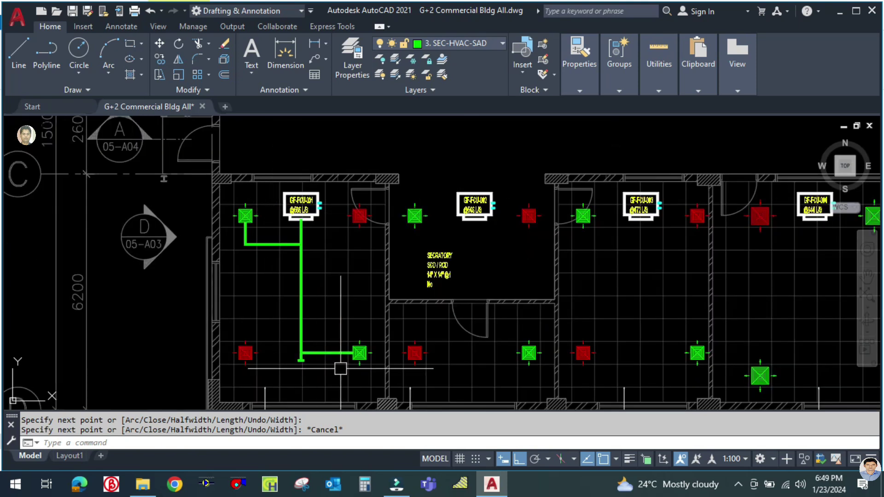
pyautogui.scroll(2, 253, 236)
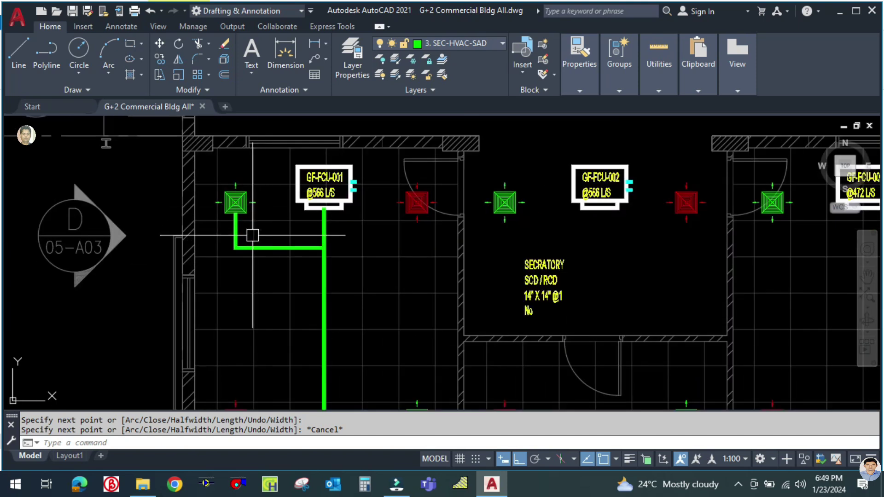
pyautogui.moveTo(355, 326); pyautogui.dragTo(391, 256, button='middle')
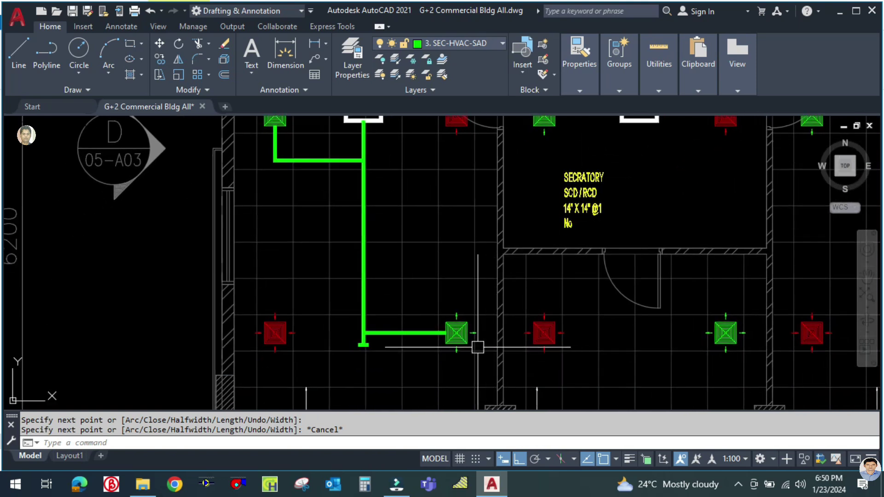
pyautogui.scroll(-5, 408, 318)
pyautogui.scroll(5, 400, 381)
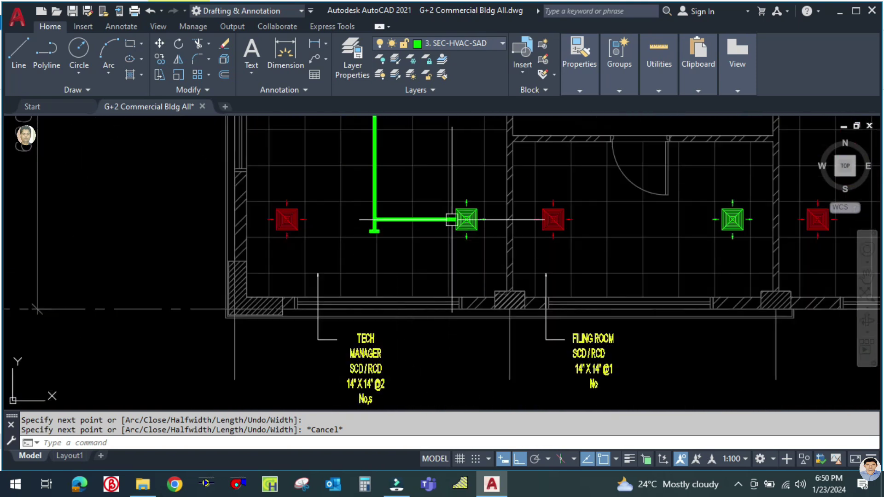
pyautogui.moveTo(395, 385); pyautogui.dragTo(401, 340, button='middle')
pyautogui.scroll(2, 380, 344)
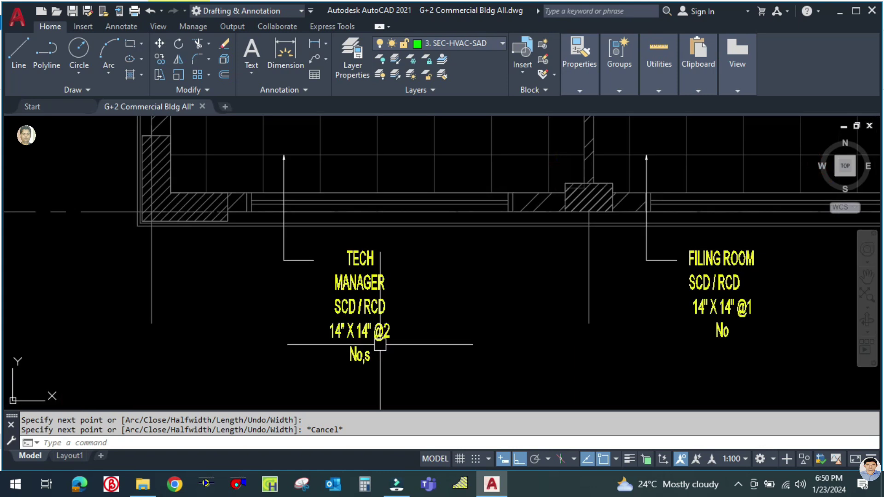
pyautogui.moveTo(419, 302); pyautogui.dragTo(405, 381, button='middle')
pyautogui.scroll(-2, 405, 380)
pyautogui.scroll(-2, 407, 293)
pyautogui.moveTo(415, 227); pyautogui.dragTo(410, 312, button='middle')
pyautogui.scroll(4, 405, 237)
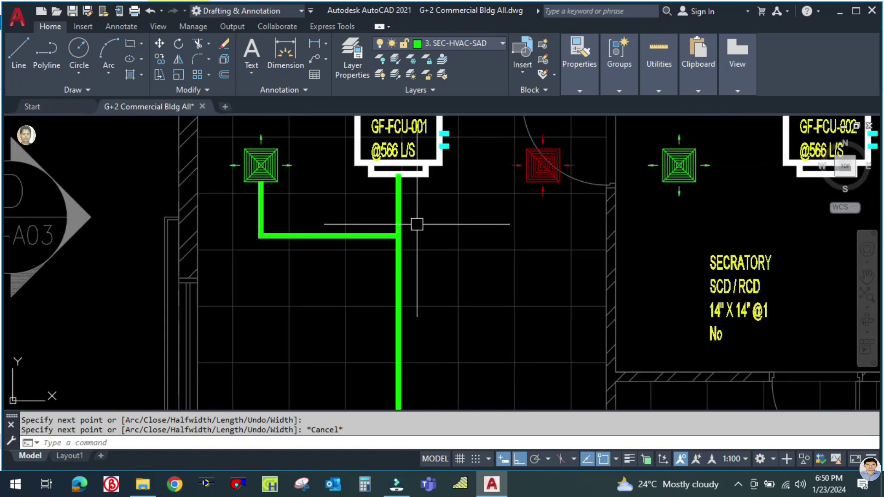
pyautogui.moveTo(417, 224); pyautogui.dragTo(424, 276, button='middle')
# Switch to Calculator, divide the fan coil unit's airflow of 566 by 2, and return to the drawing
pyautogui.click(357, 482)
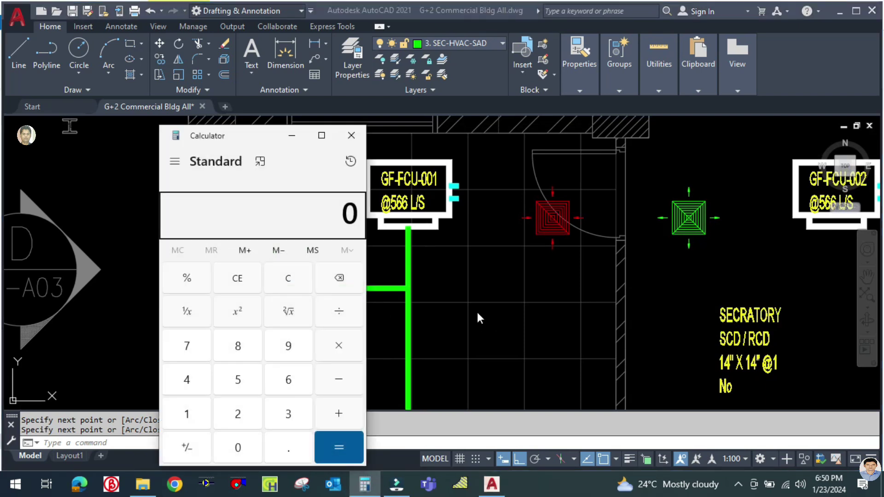
pyautogui.write('566/2')
pyautogui.press('Return')
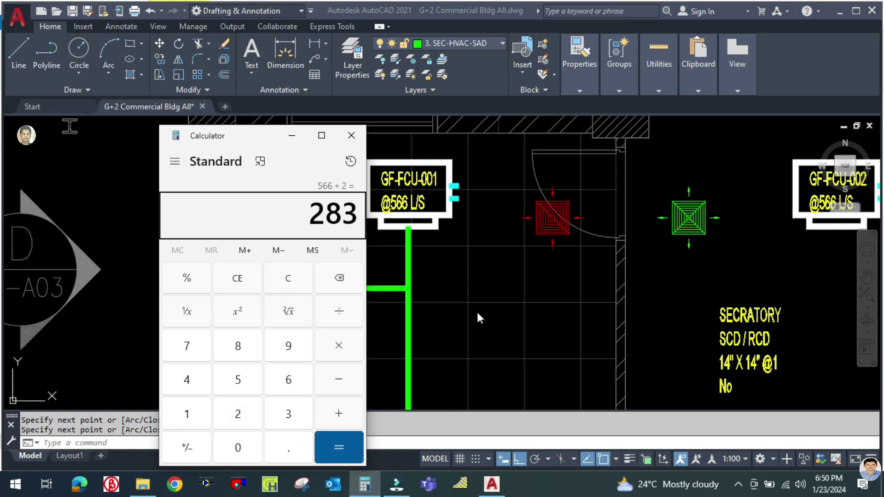
pyautogui.click(291, 135)
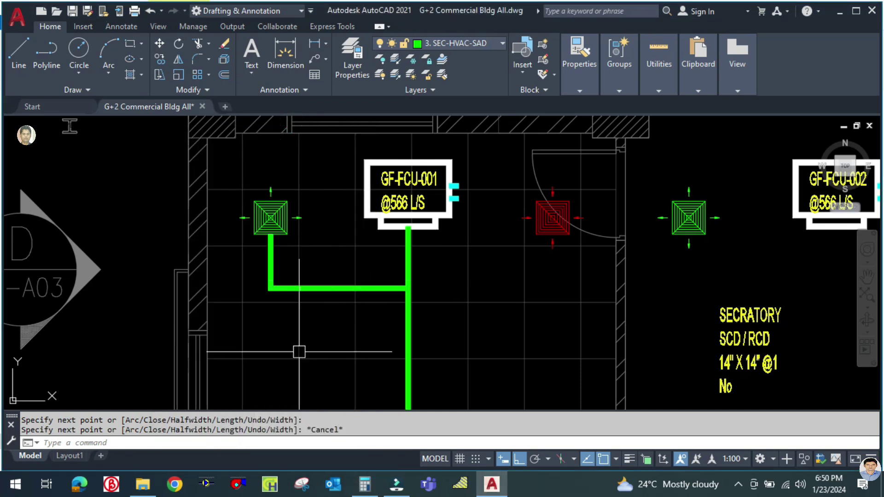
# Launch DesignTools DuctSizer, move its window away from the first room, and switch back to AutoCAD
pyautogui.click(238, 485)
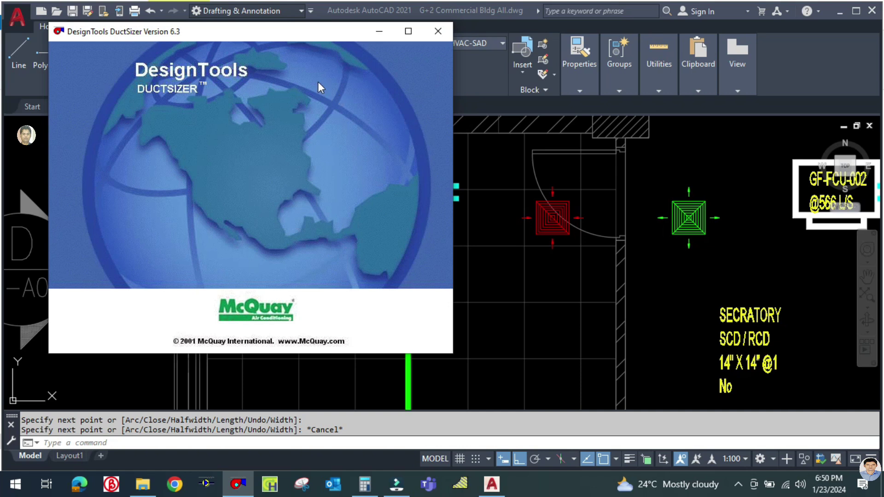
pyautogui.moveTo(142, 34); pyautogui.dragTo(791, 109)
pyautogui.click(417, 251)
# Make SEC-TEXT-HVAC the current layer by matching the leader of the TECH MANAGER room note
pyautogui.scroll(-3, 417, 251)
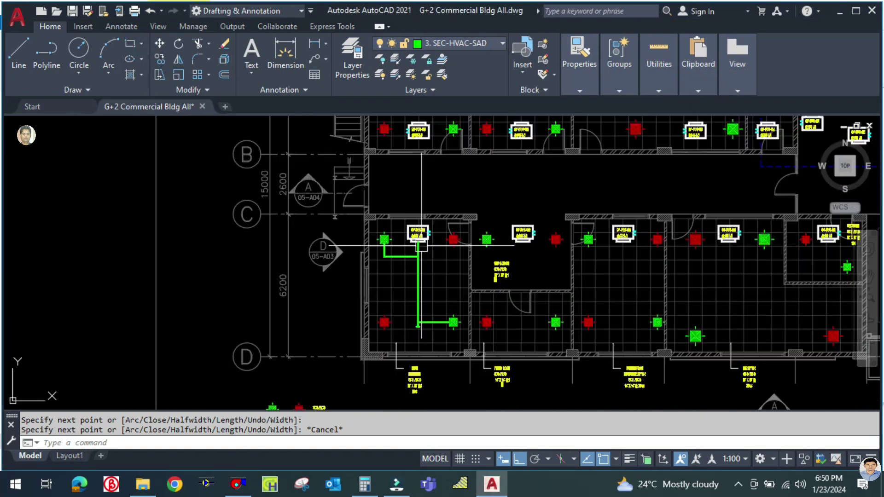
pyautogui.scroll(3, 399, 364)
pyautogui.click(377, 361)
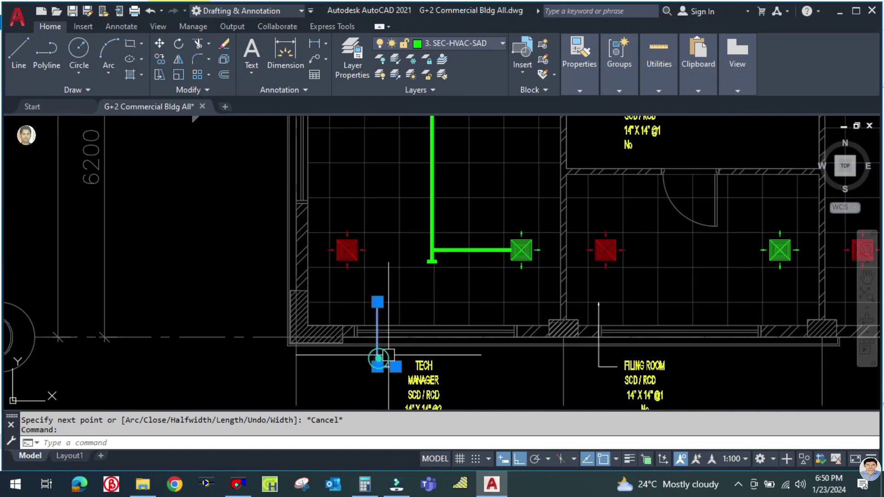
pyautogui.click(443, 59)
pyautogui.moveTo(421, 215); pyautogui.dragTo(353, 352, button='middle')
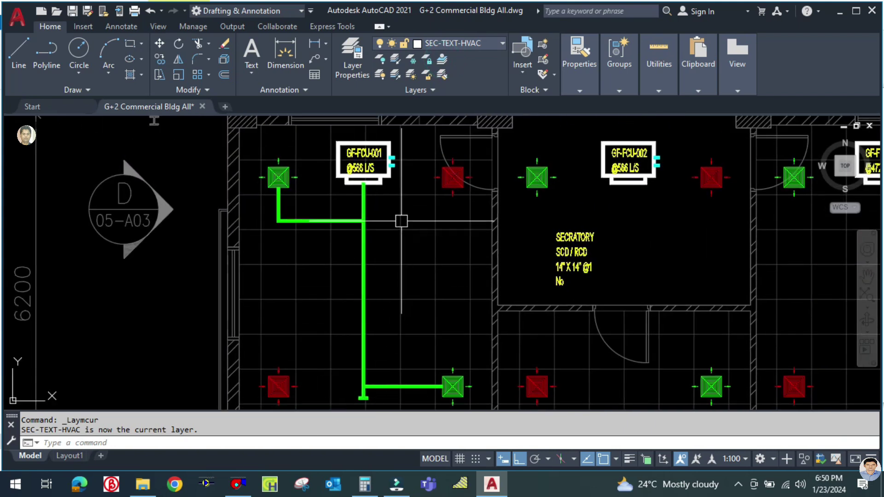
# Draw a horizontal leader without text, its arrow touching the main duct between GF-FCU-001 and the upper branch
pyautogui.scroll(-2, 400, 224)
pyautogui.scroll(3, 394, 210)
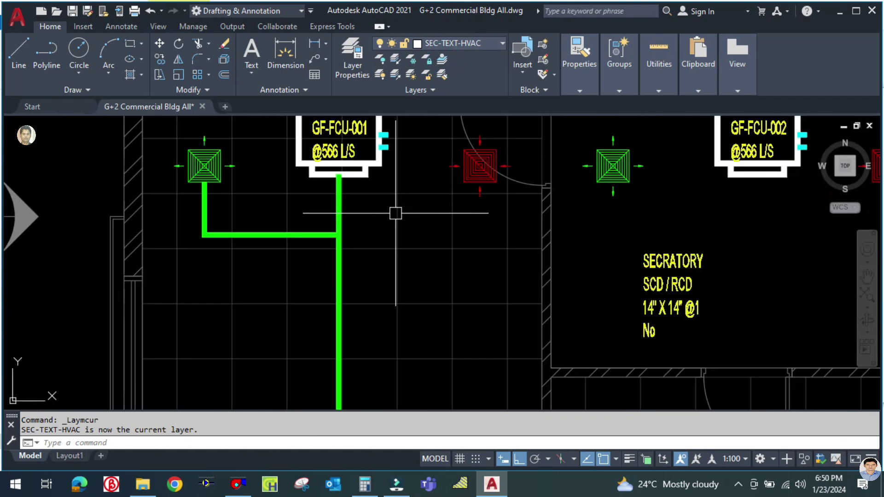
pyautogui.write('LE')
pyautogui.press('Return')
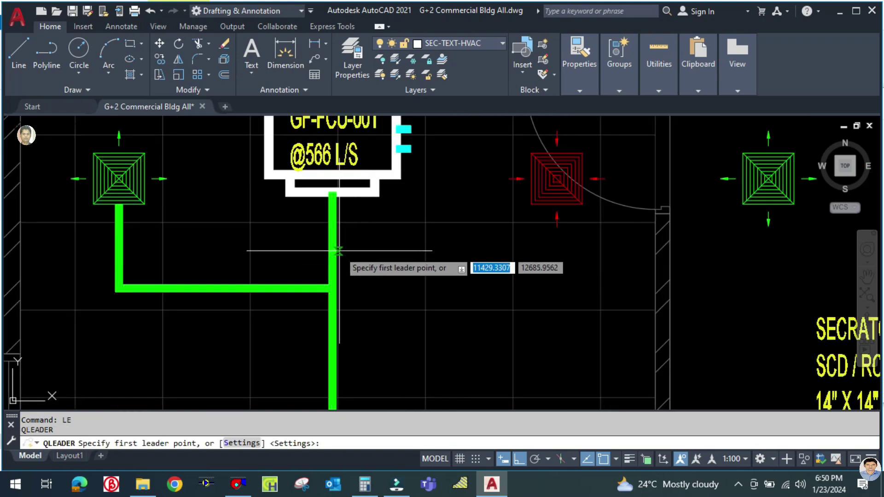
pyautogui.click(343, 251)
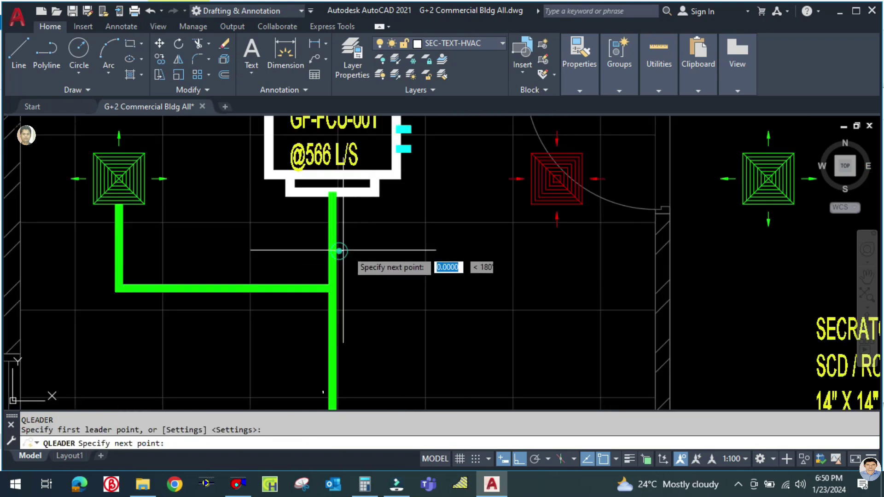
pyautogui.click(412, 256)
pyautogui.press('Escape')
# Copy the SECRATORY diffuser note horizontally into the first room, just right of the main duct
pyautogui.scroll(-3, 439, 251)
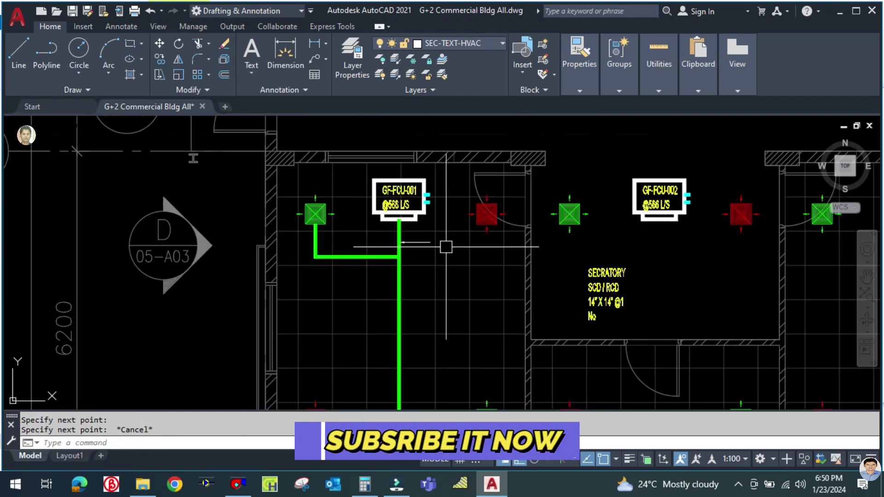
pyautogui.write('co')
pyautogui.press('Return')
pyautogui.click(594, 256)
pyautogui.press('Return')
pyautogui.click(672, 247)
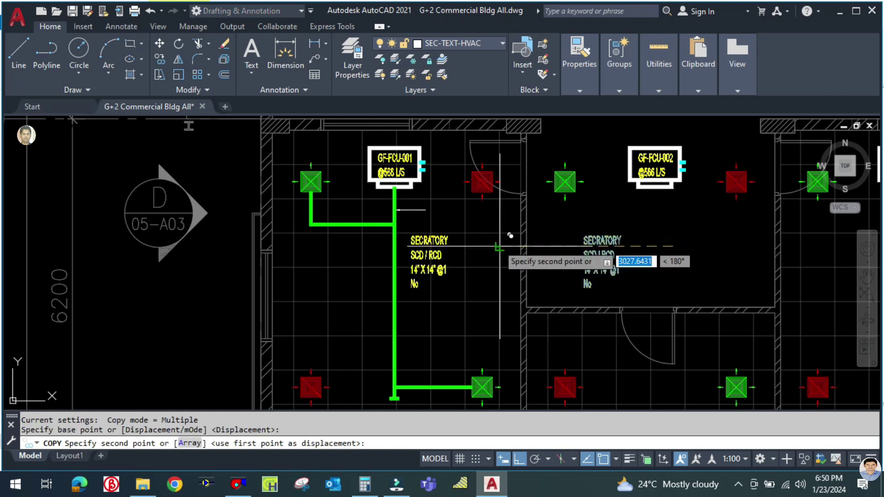
pyautogui.click(484, 244)
pyautogui.press('Escape')
# Move the copied note straight up to the height of the new duct leader
pyautogui.scroll(4, 474, 247)
pyautogui.write('m')
pyautogui.press('Return')
pyautogui.click(438, 269)
pyautogui.press('Return')
pyautogui.click(511, 290)
pyautogui.press('Escape')
pyautogui.moveTo(478, 242); pyautogui.dragTo(480, 296, button='middle')
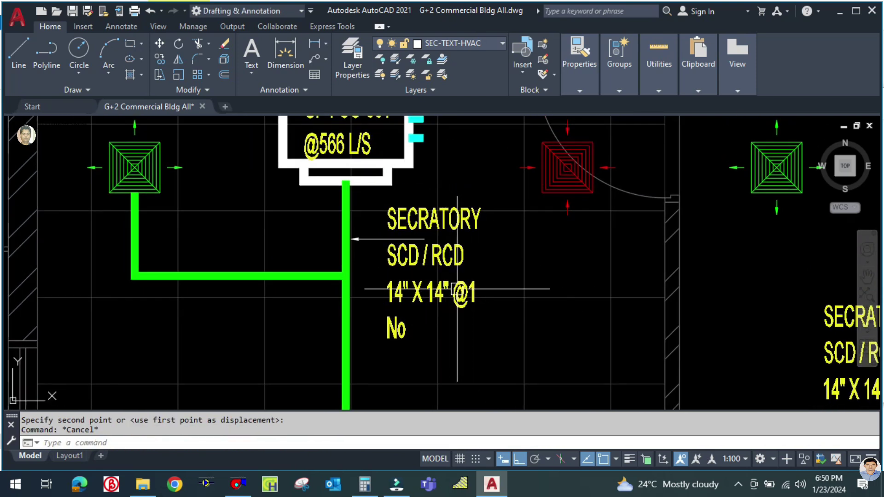
# Move the copied note about 233 units right so it starts at the tail of the leader
pyautogui.press('Return')
pyautogui.click(456, 284)
pyautogui.press('Return')
pyautogui.click(454, 336)
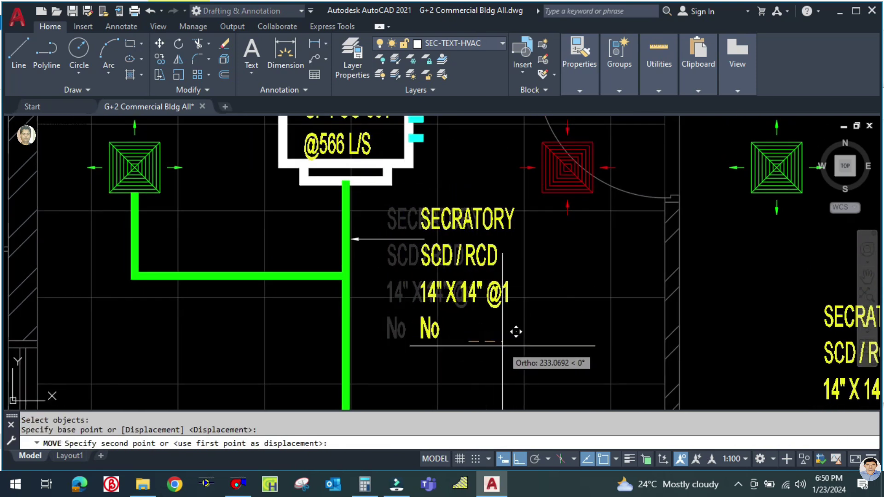
pyautogui.press('Escape')
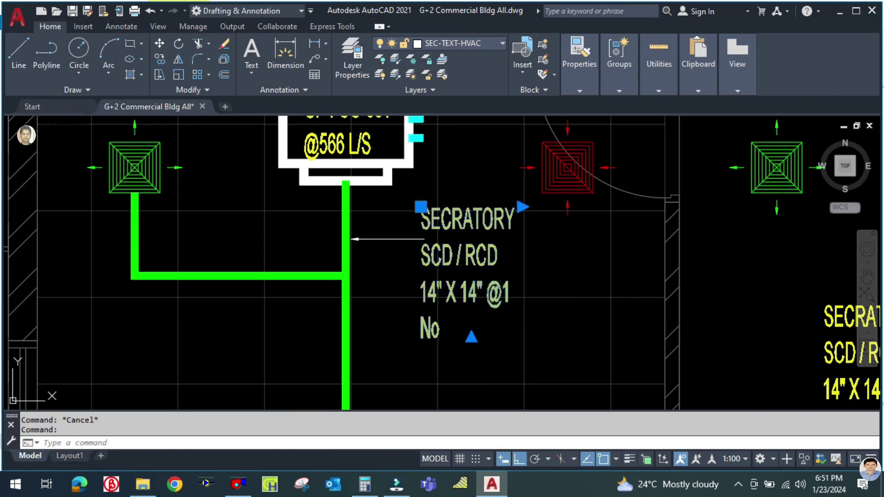
# Replace the copied note's text beside the main duct leader with two lines: "SAD x" (size left blank) and "@ 566 L/s"
pyautogui.doubleClick(464, 325)
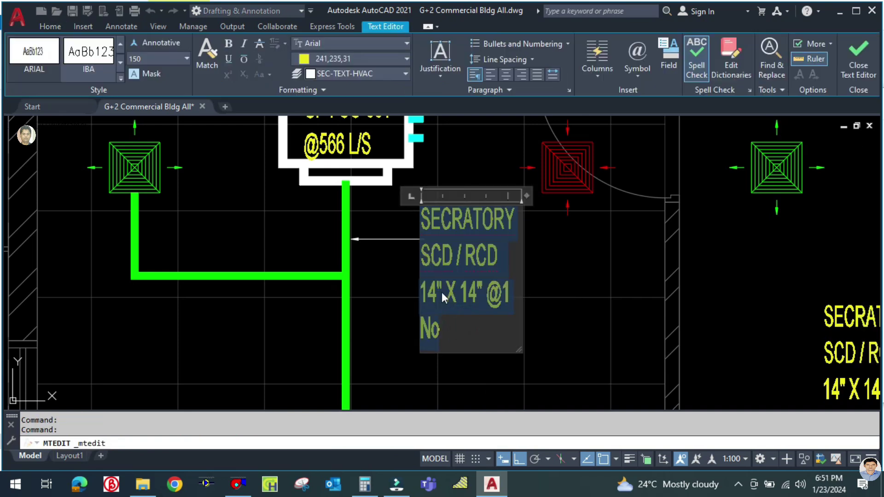
pyautogui.write('SAD')
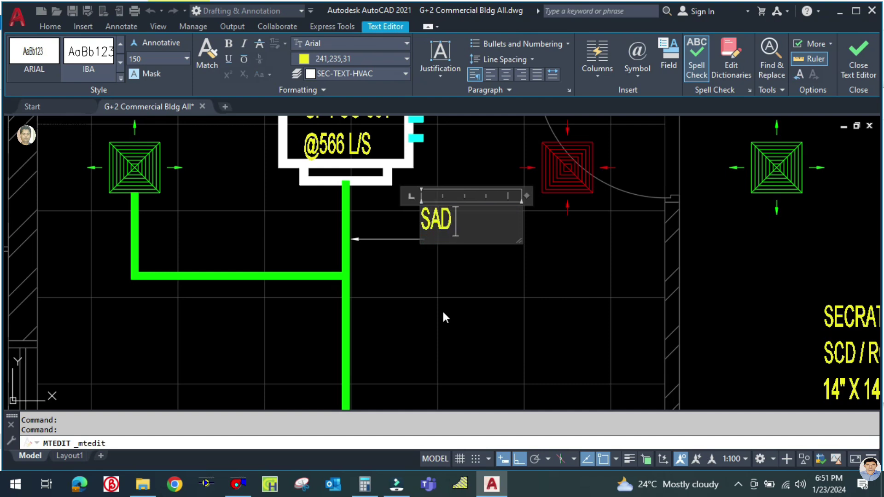
pyautogui.press('Return')
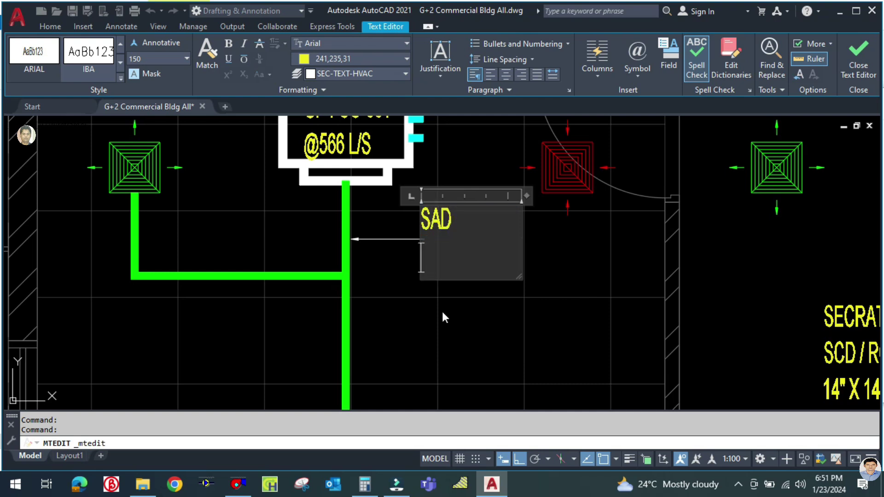
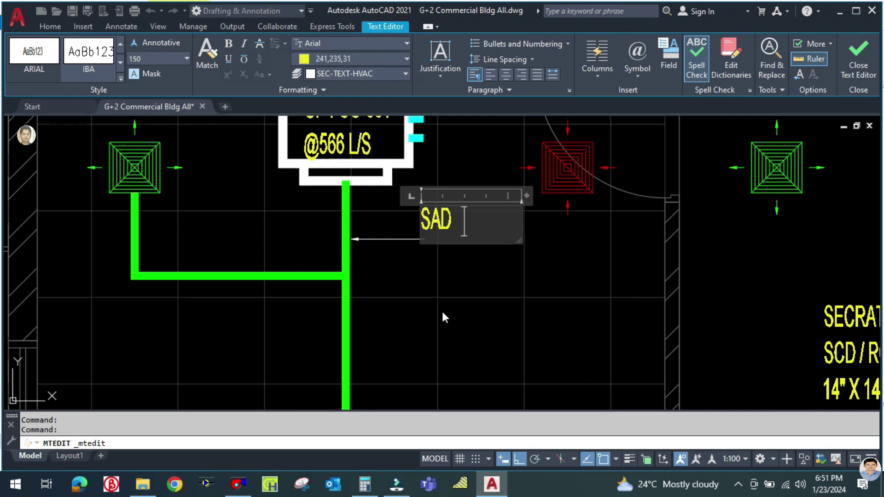
pyautogui.press('BackSpace')
pyautogui.press('BackSpace')
pyautogui.write('x')
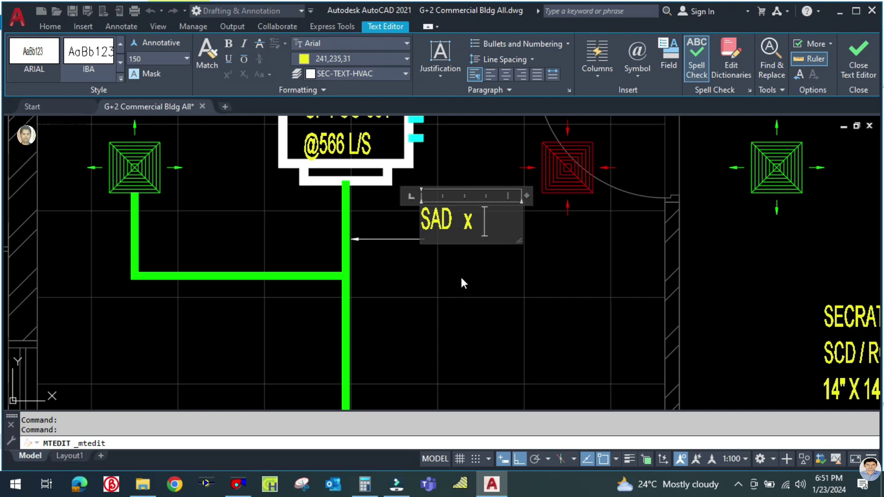
pyautogui.press('Return')
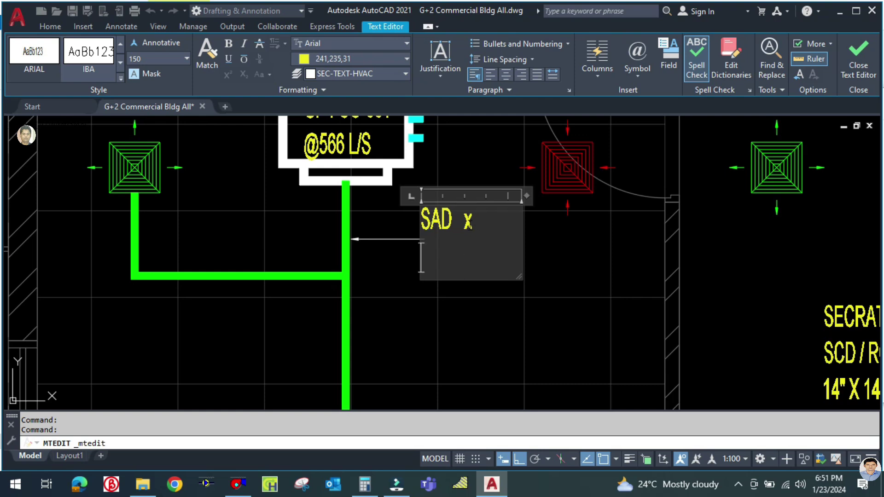
pyautogui.write('@')
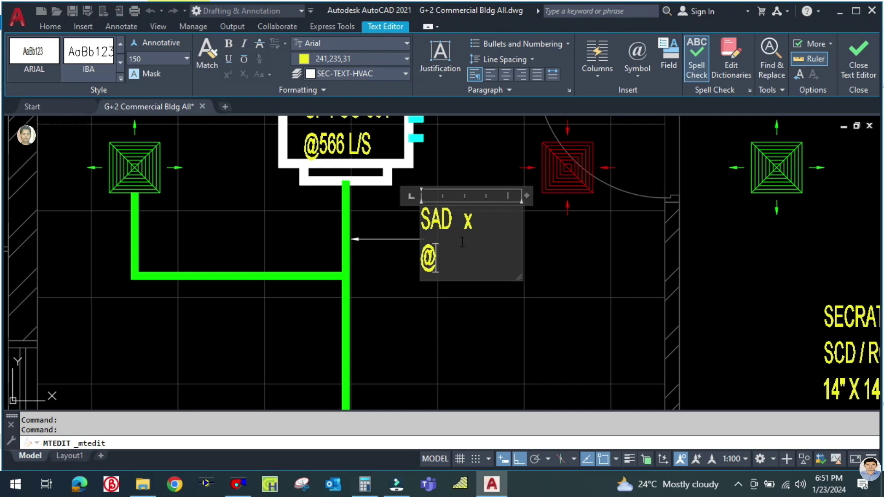
pyautogui.press('Tab')
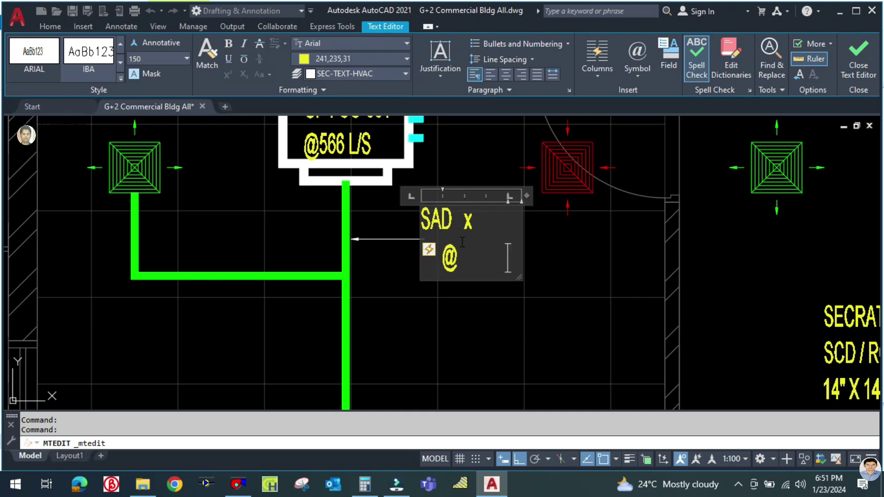
pyautogui.hotkey('ctrl', 'z')
pyautogui.press('Tab')
pyautogui.hotkey('ctrl', 'z')
pyautogui.write('566')
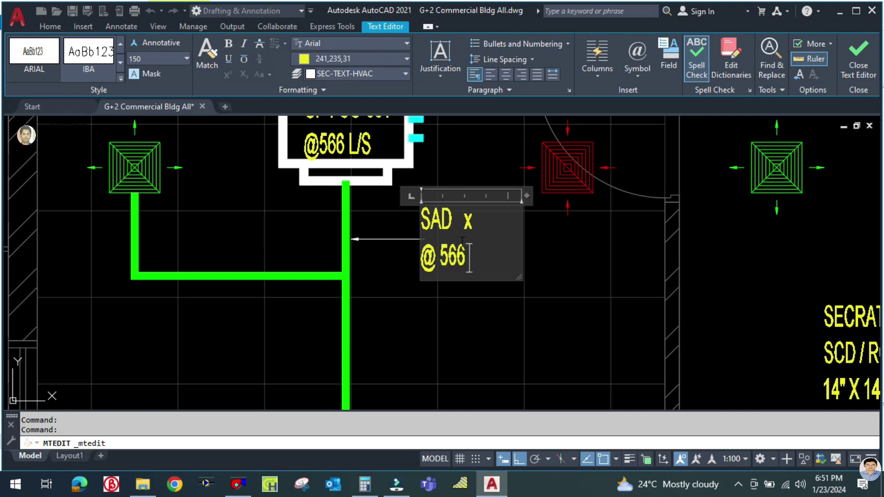
pyautogui.write(' L/s')
# Centre both lines of the SAD note and narrow its text box slightly
pyautogui.moveTo(497, 257); pyautogui.dragTo(422, 209)
pyautogui.click(506, 74)
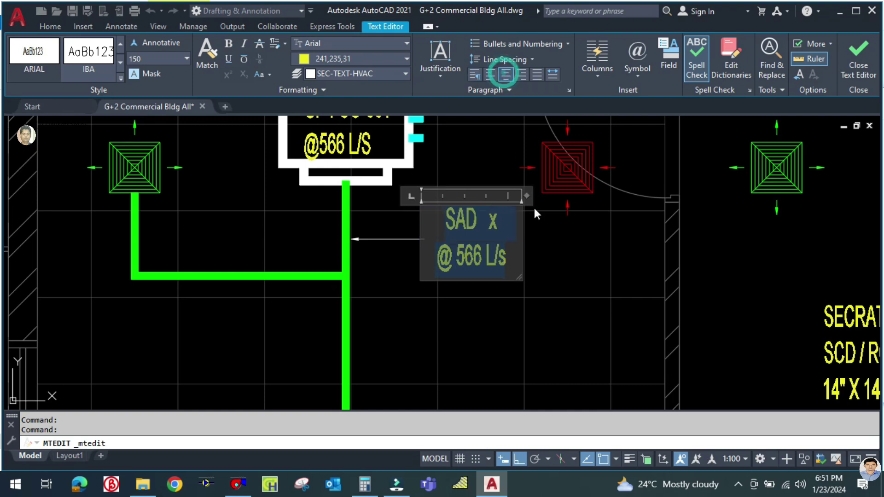
pyautogui.moveTo(524, 196); pyautogui.dragTo(504, 196)
pyautogui.click(482, 331)
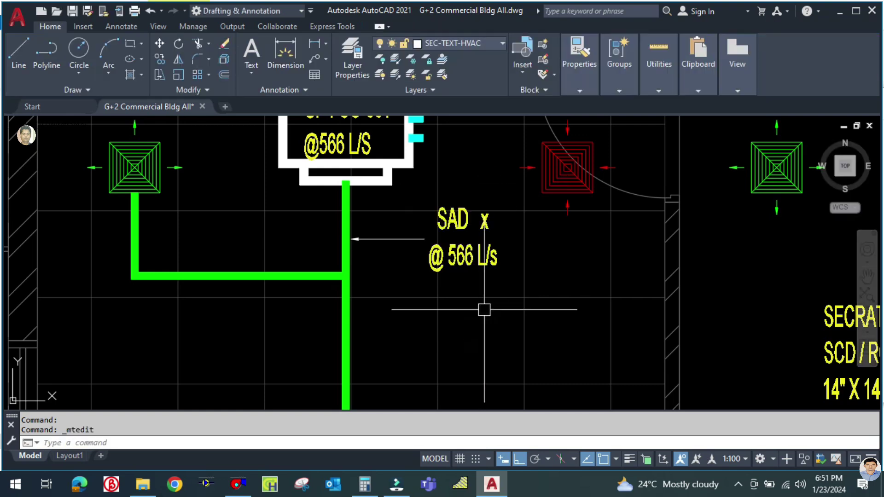
pyautogui.scroll(-2, 484, 309)
pyautogui.moveTo(483, 306); pyautogui.dragTo(474, 291, button='middle')
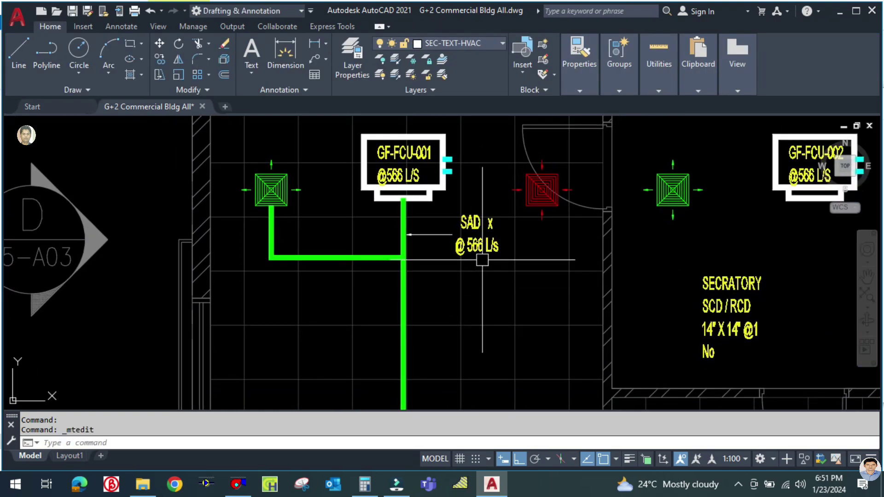
pyautogui.moveTo(306, 302)
pyautogui.mouseDown(button='middle')
pyautogui.moveTo(387, 284)
pyautogui.moveTo(431, 288)
pyautogui.mouseUp(button='middle')
pyautogui.scroll(2, 399, 272)
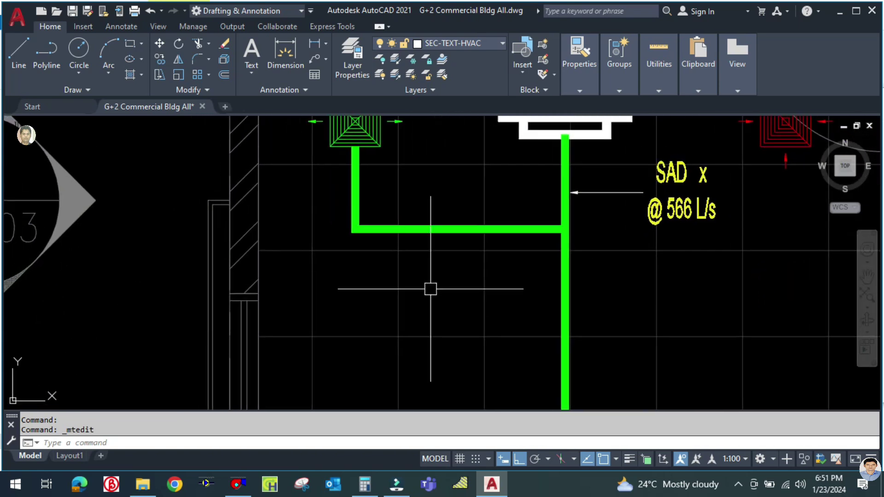
pyautogui.write('LE')
pyautogui.press('Return')
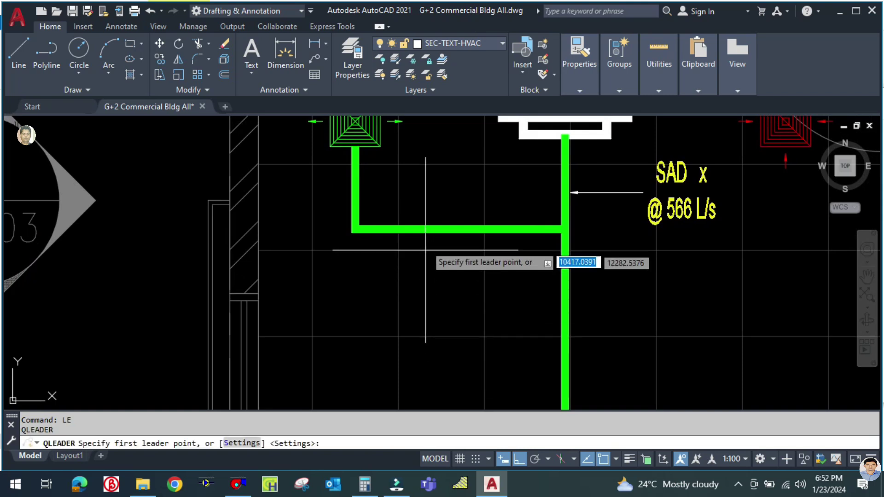
pyautogui.click(424, 228)
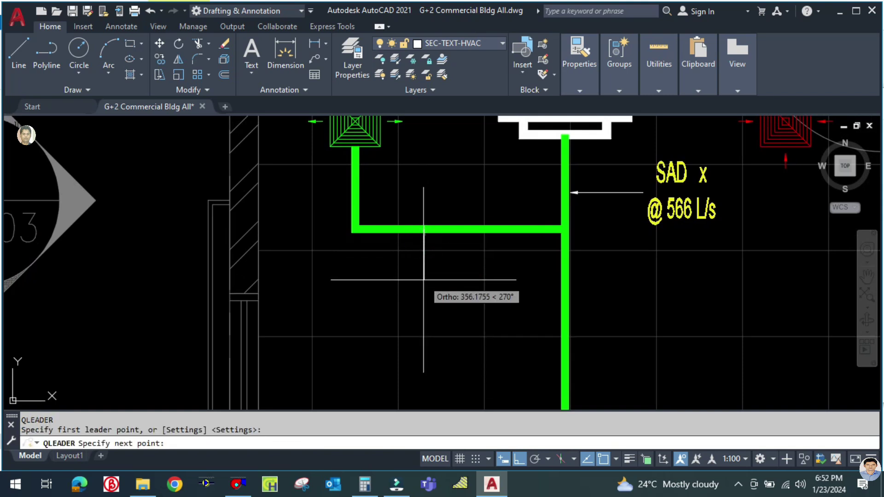
pyautogui.press('Escape')
pyautogui.press('Return')
pyautogui.click(412, 230)
pyautogui.click(418, 283)
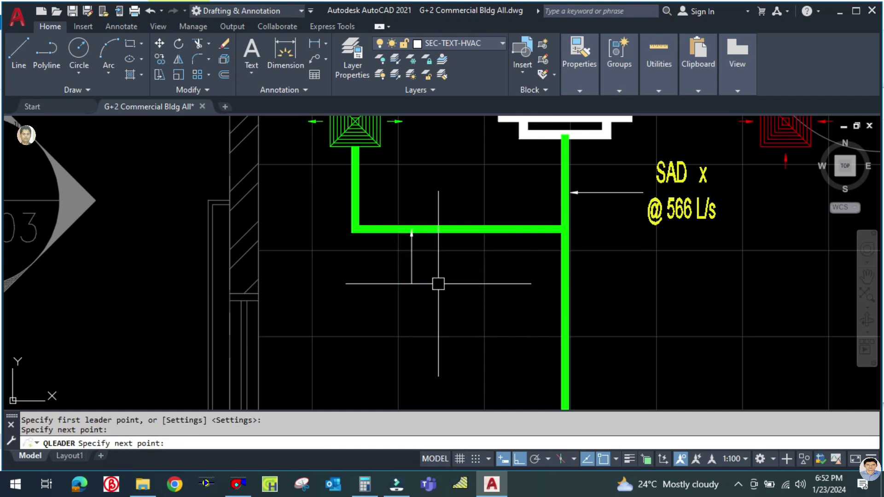
pyautogui.press('Escape')
pyautogui.click(409, 276)
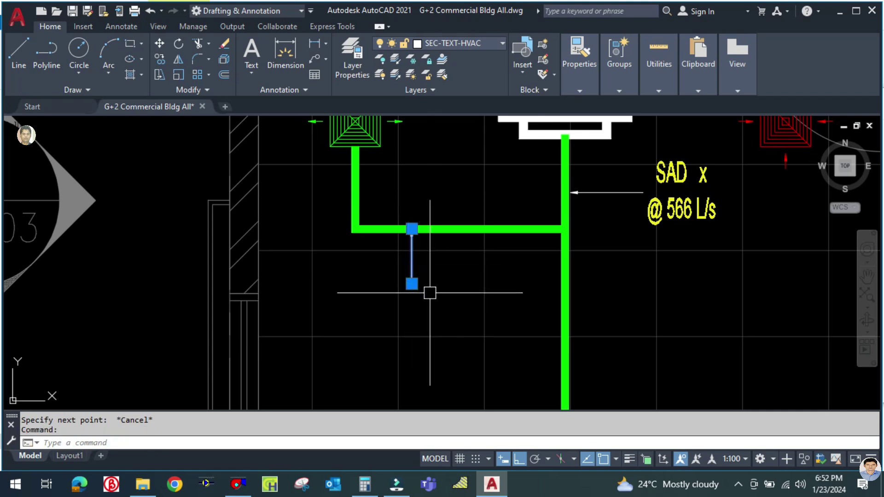
pyautogui.write('e')
pyautogui.press('Return')
pyautogui.press('Escape')
# Draw a leader without text above the upper branch duct, its arrow pointing down at the duct and its tail bent right
pyautogui.moveTo(433, 277); pyautogui.dragTo(418, 321, button='middle')
pyautogui.write('le')
pyautogui.press('Return')
pyautogui.scroll(2, 414, 281)
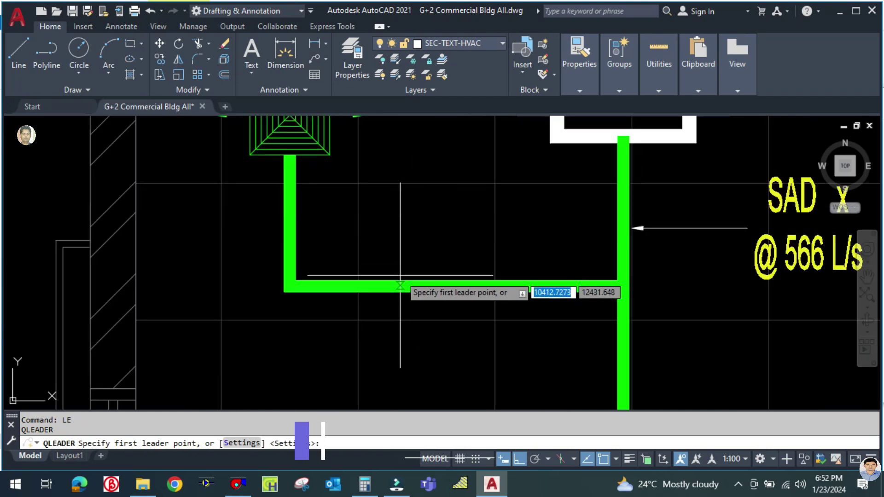
pyautogui.click(401, 285)
pyautogui.click(403, 243)
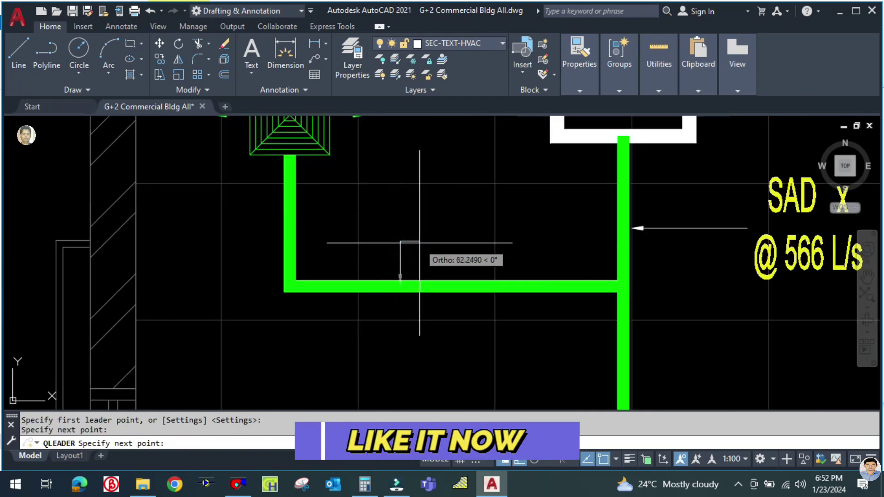
pyautogui.click(418, 243)
pyautogui.press('Return')
pyautogui.press('Escape')
# Copy the 566 L/s duct note horizontally about 1272 units left, placing it above the upper branch duct
pyautogui.scroll(-3, 405, 258)
pyautogui.scroll(2, 487, 276)
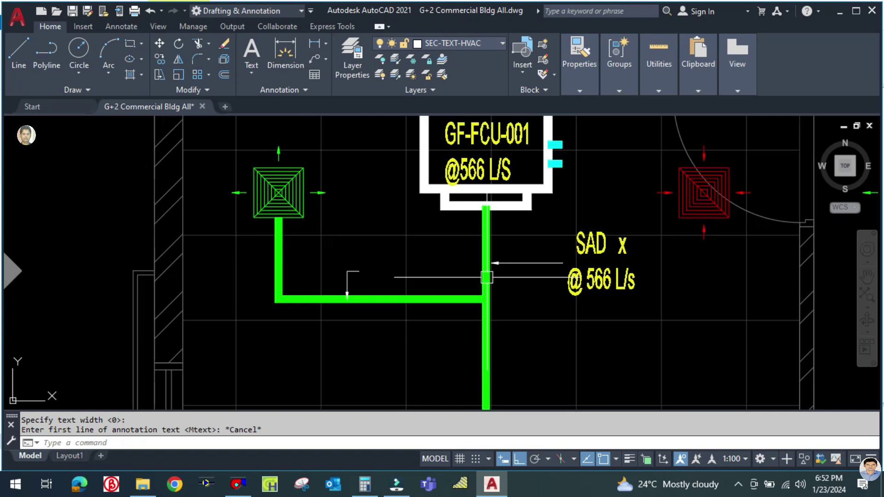
pyautogui.write('co')
pyautogui.press('Return')
pyautogui.click(620, 282)
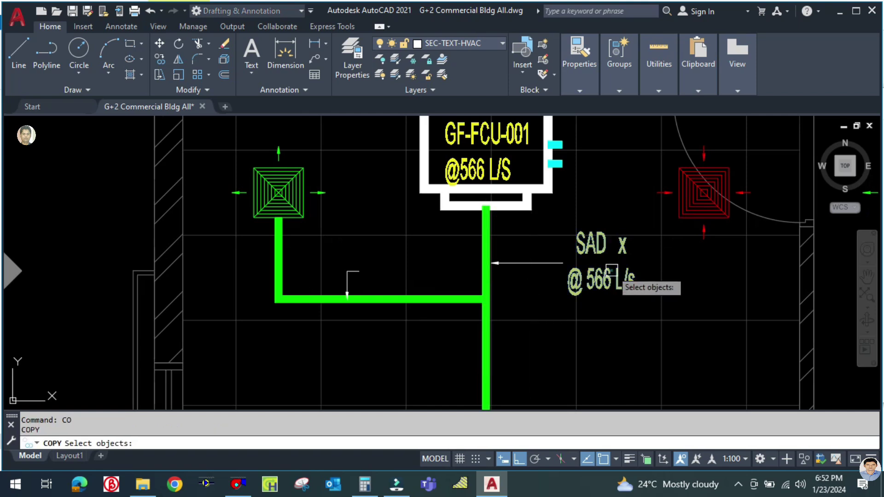
pyautogui.press('Return')
pyautogui.click(623, 306)
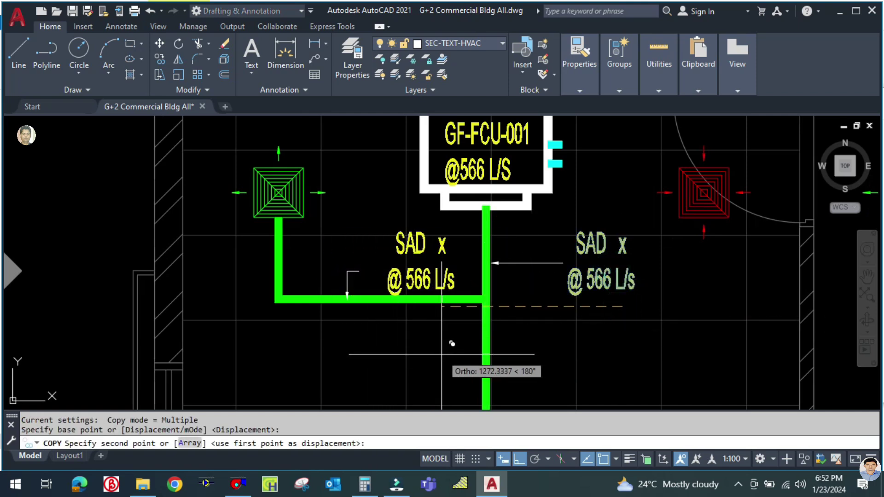
pyautogui.click(442, 355)
pyautogui.press('Escape')
# Move the copied duct note slightly up so it clears the upper branch duct
pyautogui.write('m')
pyautogui.press('Return')
pyautogui.click(421, 275)
pyautogui.press('Return')
pyautogui.click(362, 356)
pyautogui.click(361, 351)
pyautogui.press('Escape')
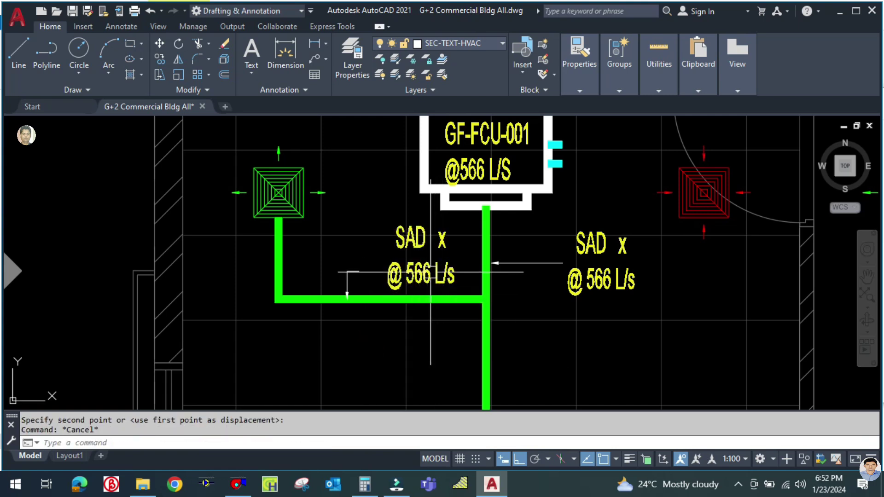
# Change the airflow in the upper branch duct's note to 283 L/s
pyautogui.click(371, 481)
pyautogui.click(371, 481)
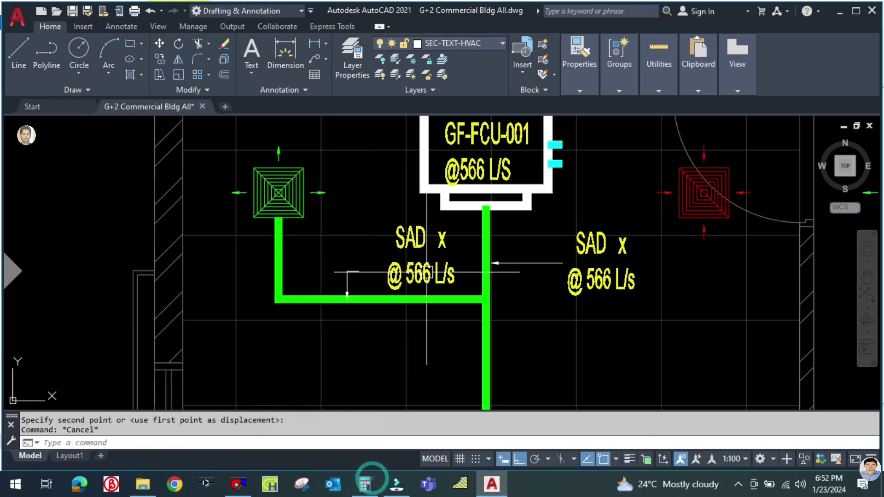
pyautogui.doubleClick(420, 274)
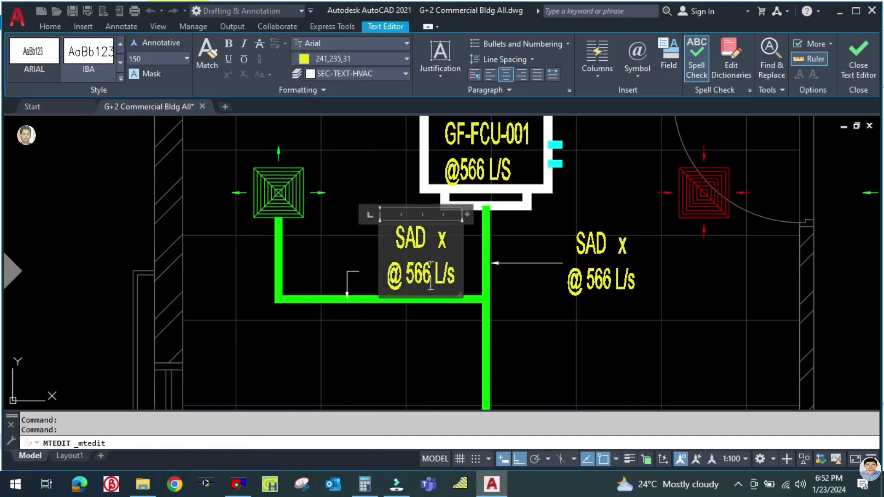
pyautogui.press('BackSpace')
pyautogui.press('BackSpace')
pyautogui.press('BackSpace')
pyautogui.write('283')
pyautogui.press('Escape')
# Copy the 566 L/s note with its leader straight down to the main duct's run below the upper branch
pyautogui.scroll(-3, 415, 298)
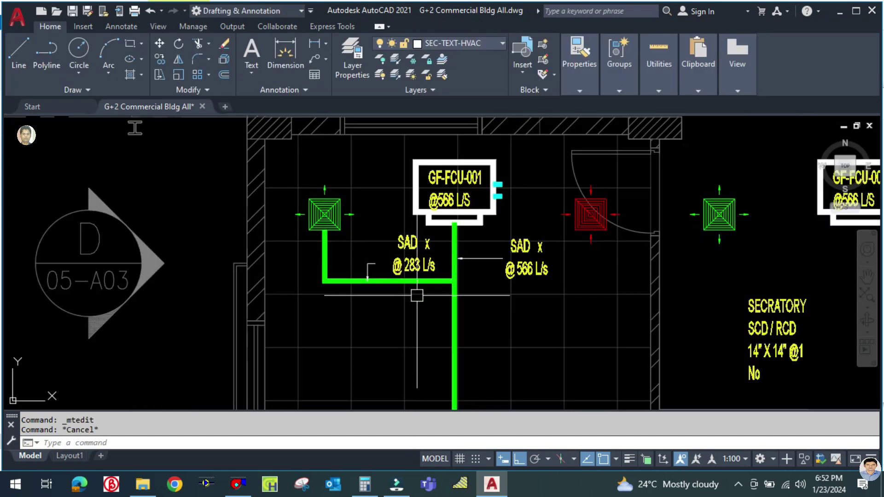
pyautogui.write('CO')
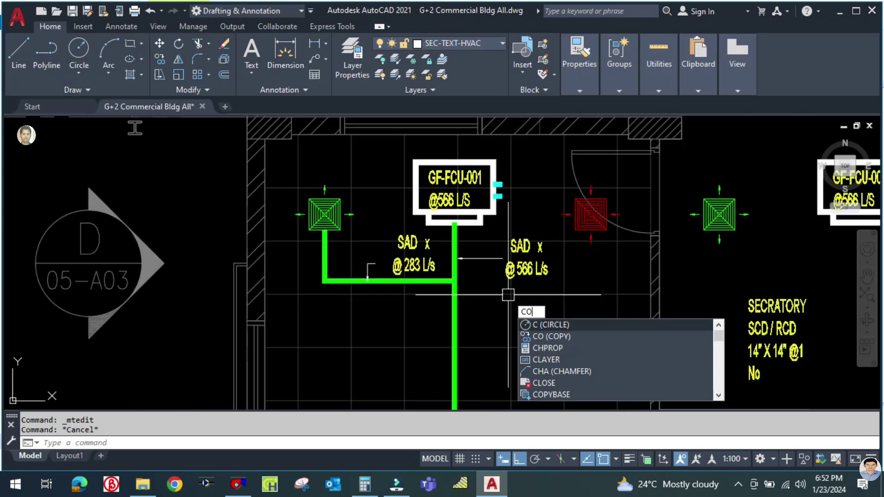
pyautogui.press('Return')
pyautogui.click(484, 256)
pyautogui.click(534, 270)
pyautogui.press('Return')
pyautogui.click(584, 272)
pyautogui.moveTo(576, 356); pyautogui.dragTo(577, 272, button='middle')
pyautogui.rightClick(571, 321)
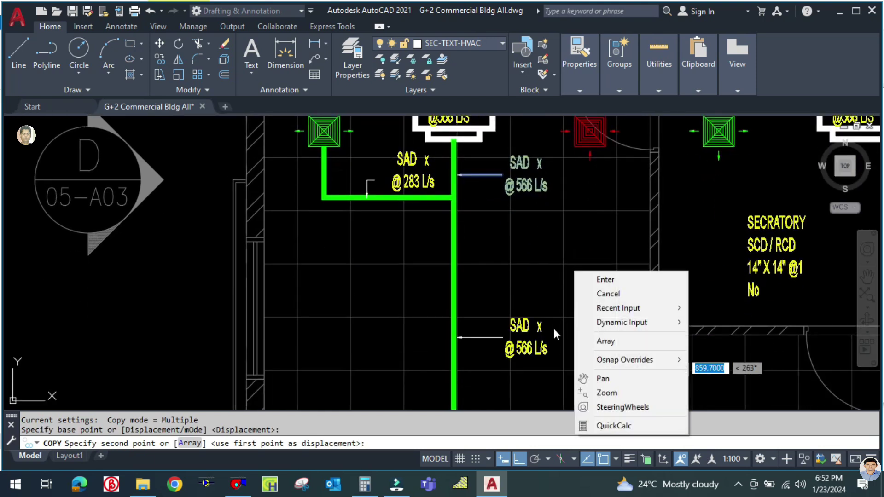
pyautogui.press('Escape')
pyautogui.press('Escape')
# Change the airflow in the lower main duct note to 283 L/s
pyautogui.scroll(2, 506, 331)
pyautogui.doubleClick(544, 318)
pyautogui.doubleClick(548, 317)
pyautogui.press('BackSpace')
pyautogui.write('283')
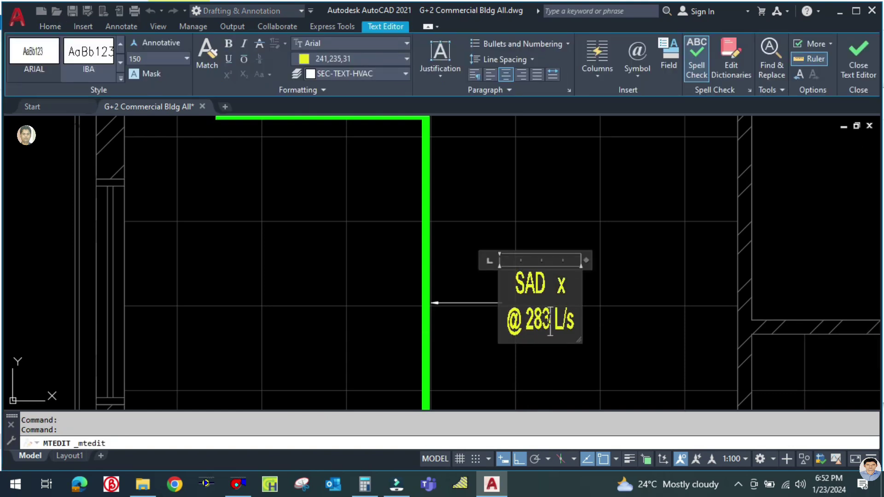
pyautogui.press('Escape')
# Close the edited lower duct note, switch to DuctSizer and place its window clear of the GF-FCU-001 supply duct notes
pyautogui.scroll(-3, 542, 283)
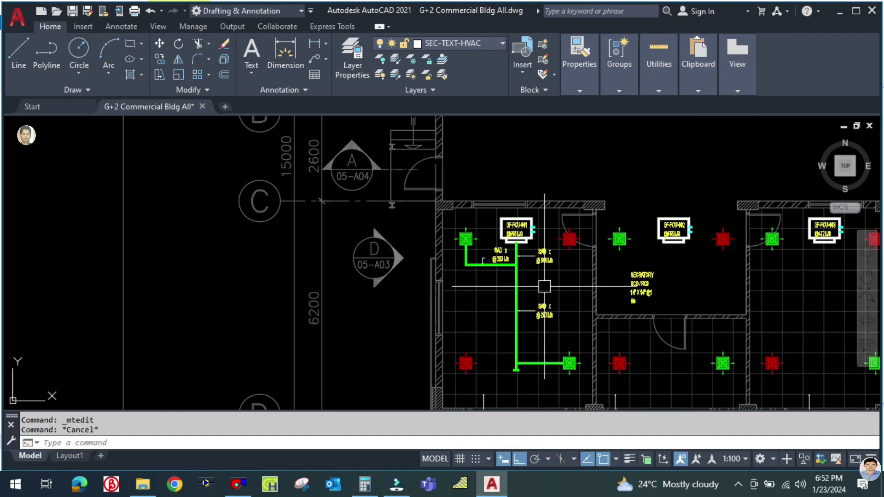
pyautogui.scroll(2, 542, 283)
pyautogui.moveTo(542, 341); pyautogui.dragTo(524, 285, button='middle')
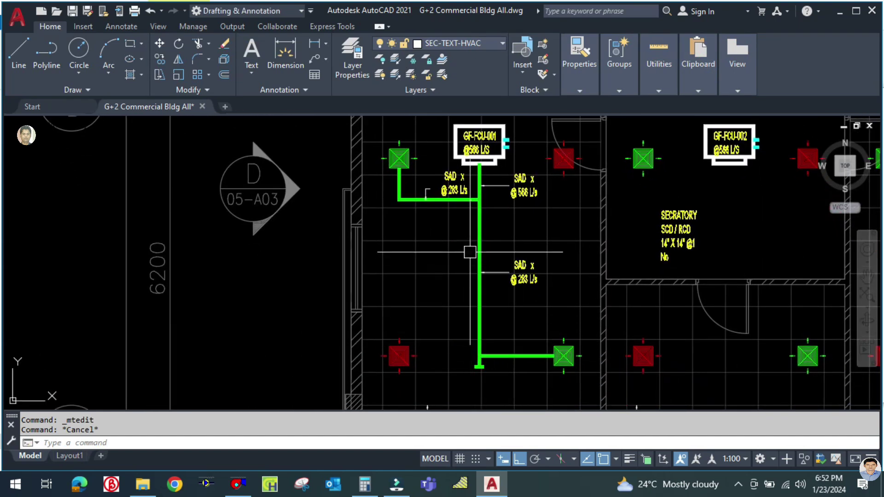
pyautogui.scroll(2, 480, 224)
pyautogui.moveTo(479, 217); pyautogui.dragTo(479, 299, button='middle')
pyautogui.scroll(2, 479, 299)
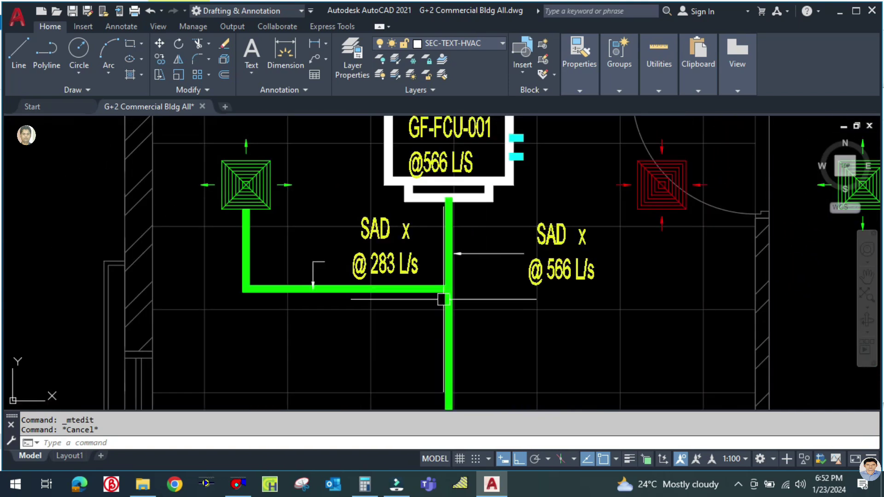
pyautogui.click(238, 484)
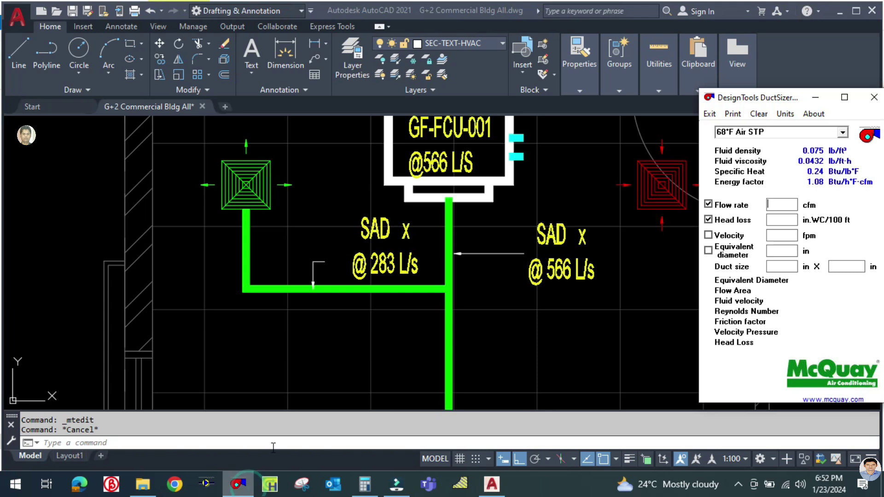
pyautogui.moveTo(742, 107)
pyautogui.mouseDown()
pyautogui.moveTo(102, 106)
pyautogui.moveTo(134, 126)
pyautogui.mouseUp()
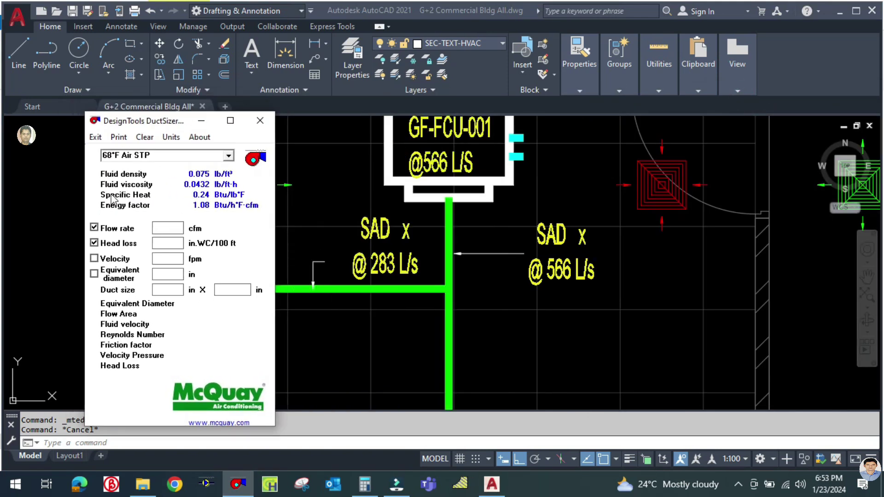
# Switch DuctSizer to SI metric units and back to US units
pyautogui.click(171, 137)
pyautogui.write('y')
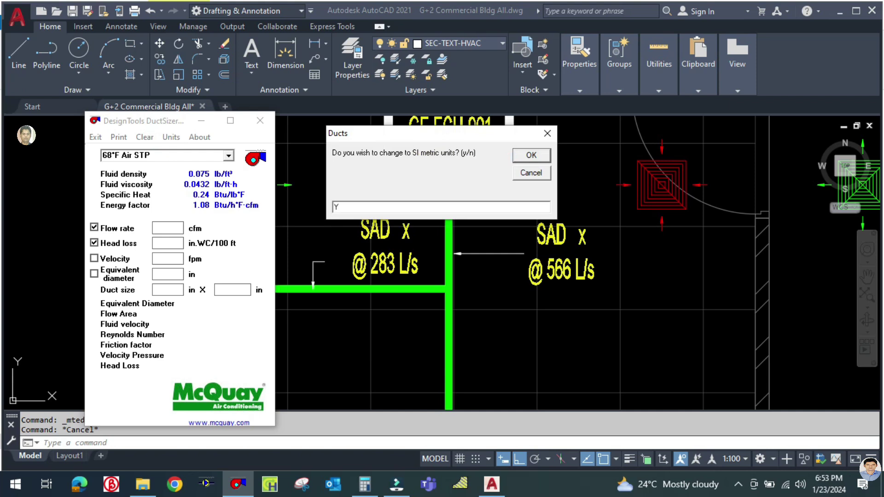
pyautogui.press('Return')
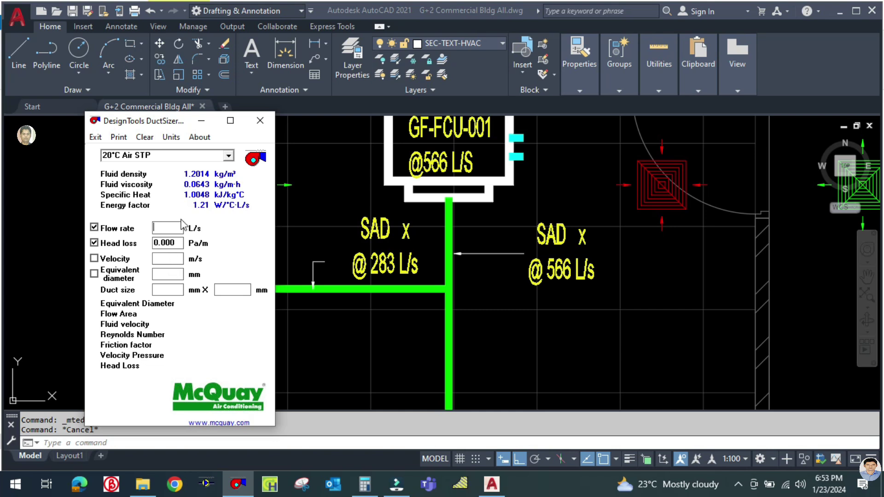
pyautogui.click(172, 137)
pyautogui.write('y')
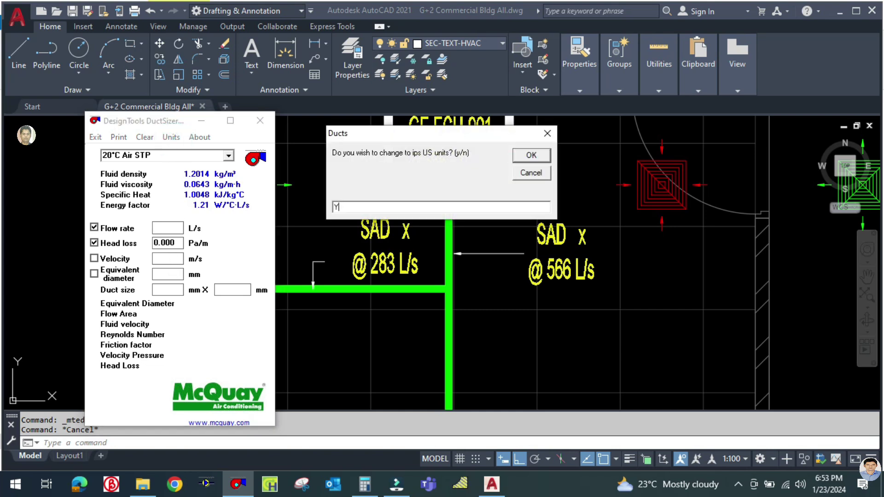
pyautogui.press('Return')
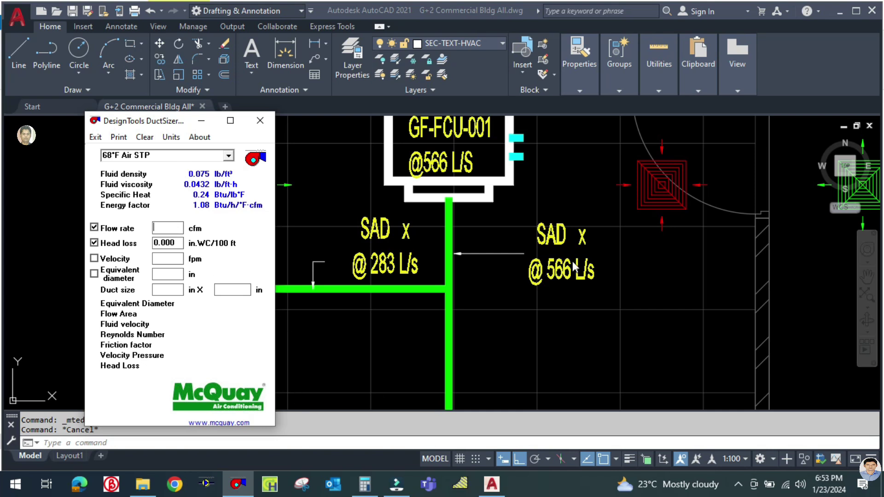
# Convert the main duct's 566 L/s airflow to cfm in Calculator by multiplying it by 2.119, and put Calculator away
pyautogui.click(365, 483)
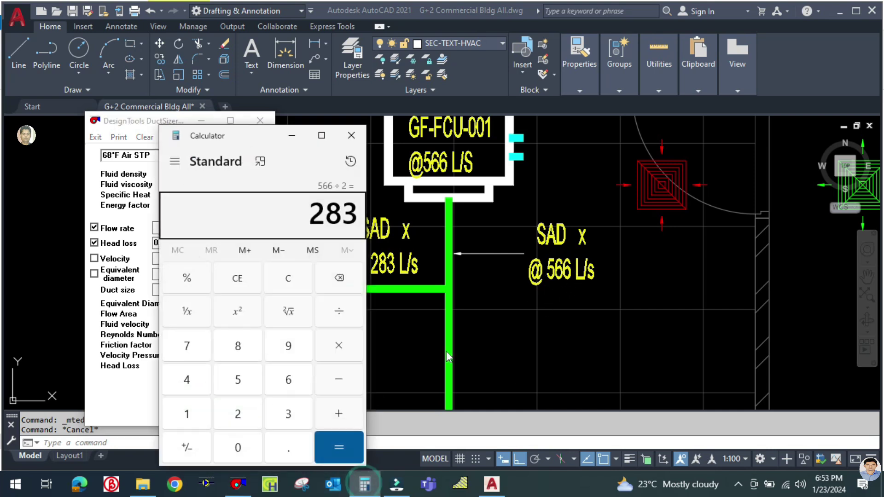
pyautogui.moveTo(238, 149); pyautogui.dragTo(603, 119)
pyautogui.click(656, 249)
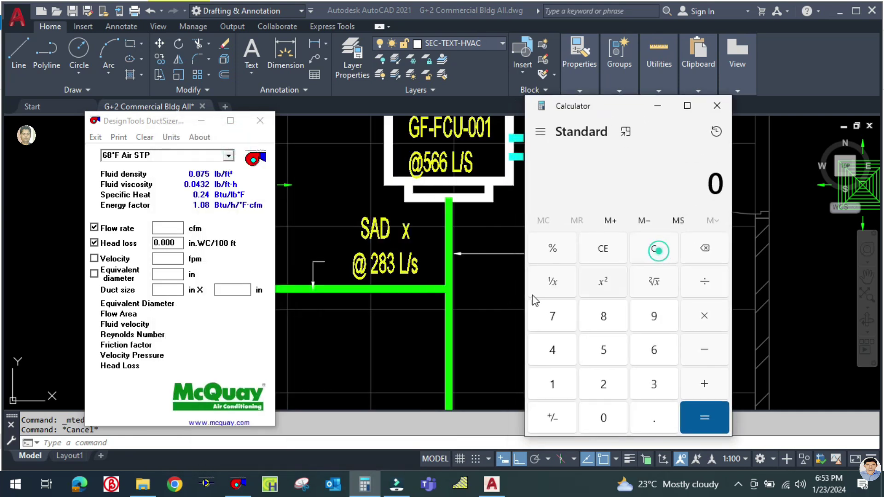
pyautogui.write('2')
pyautogui.press('BackSpace')
pyautogui.write('566')
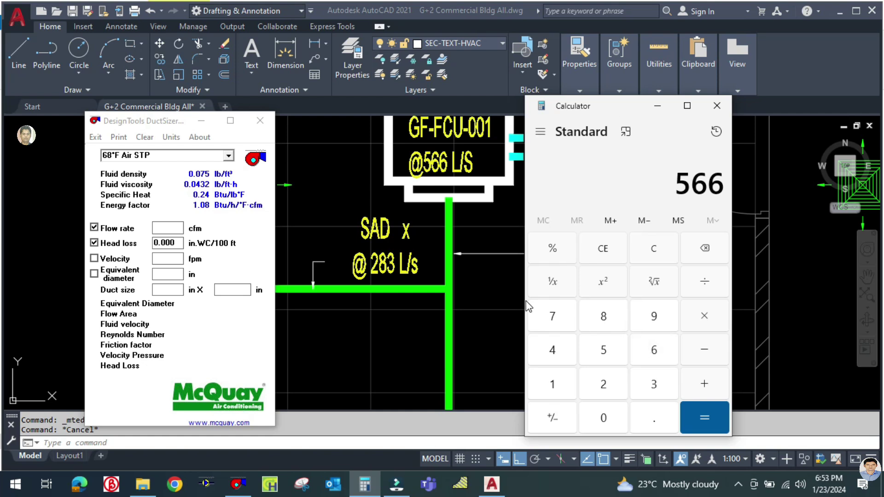
pyautogui.press('*')
pyautogui.write('2.119')
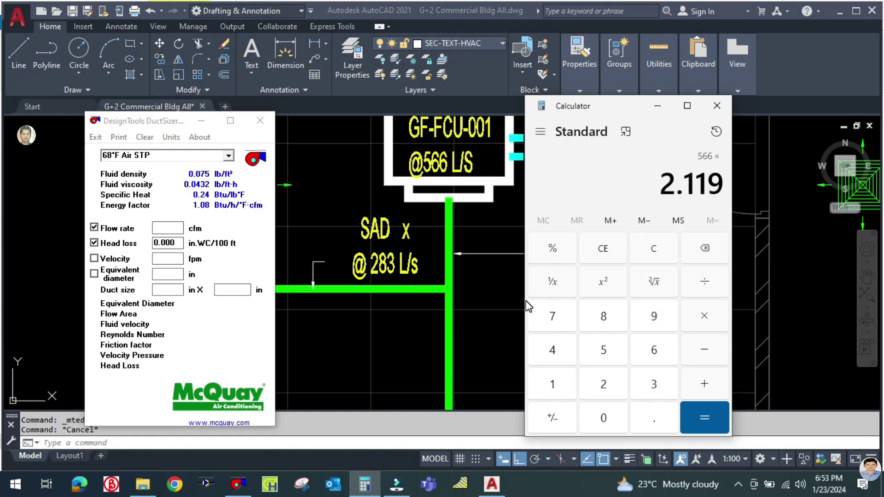
pyautogui.press('Return')
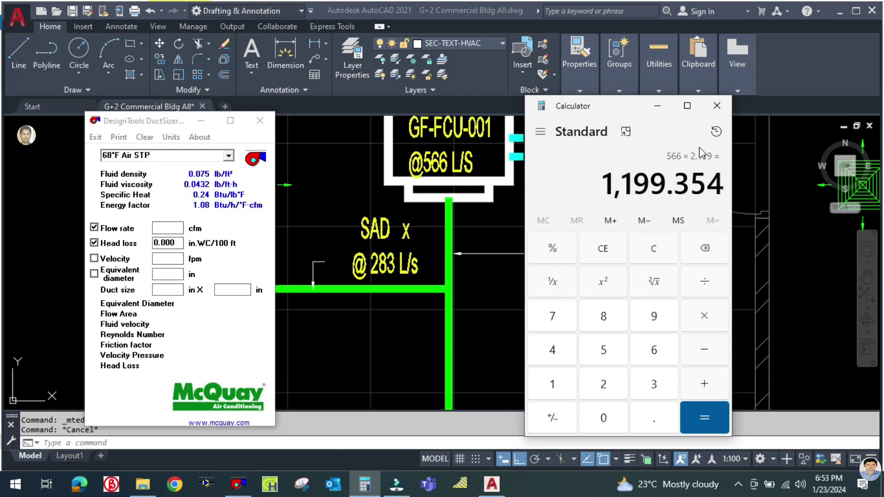
pyautogui.click(658, 106)
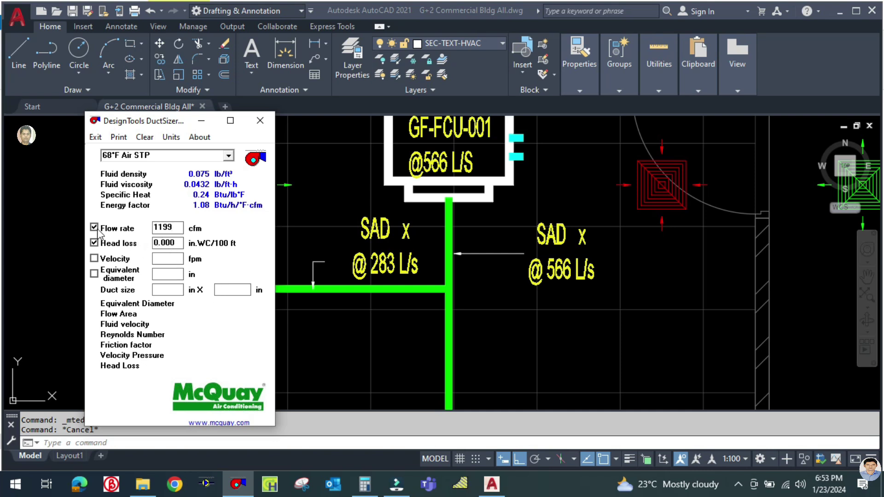
# Set the flow rate to 1199 cfm and the head loss to 0.08 in.WC/100 ft in DuctSizer
pyautogui.click(178, 242)
pyautogui.doubleClick(177, 243)
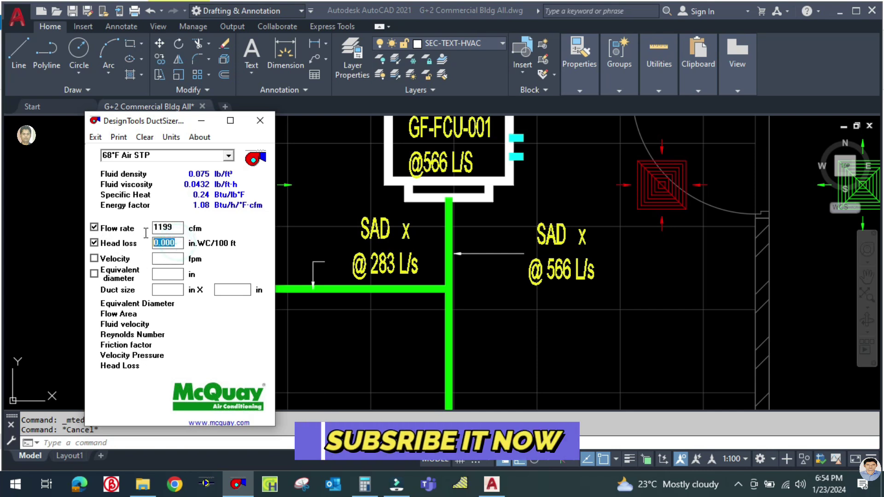
pyautogui.write('0.0')
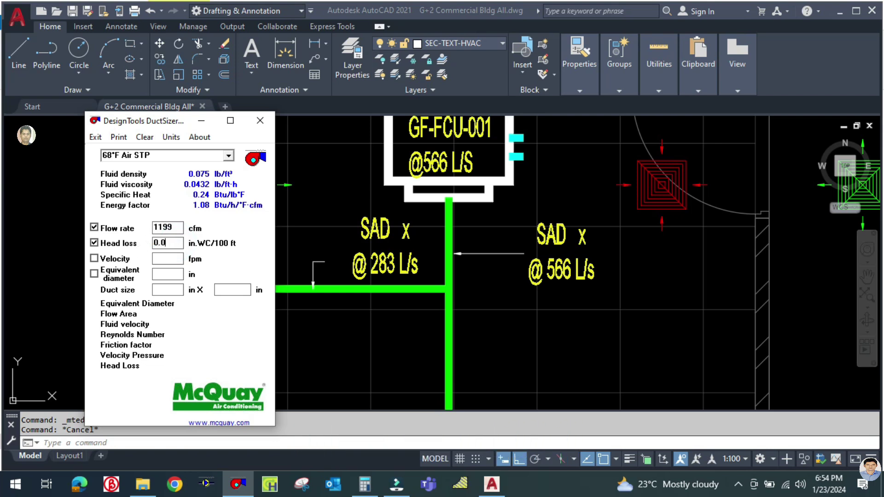
pyautogui.write('8')
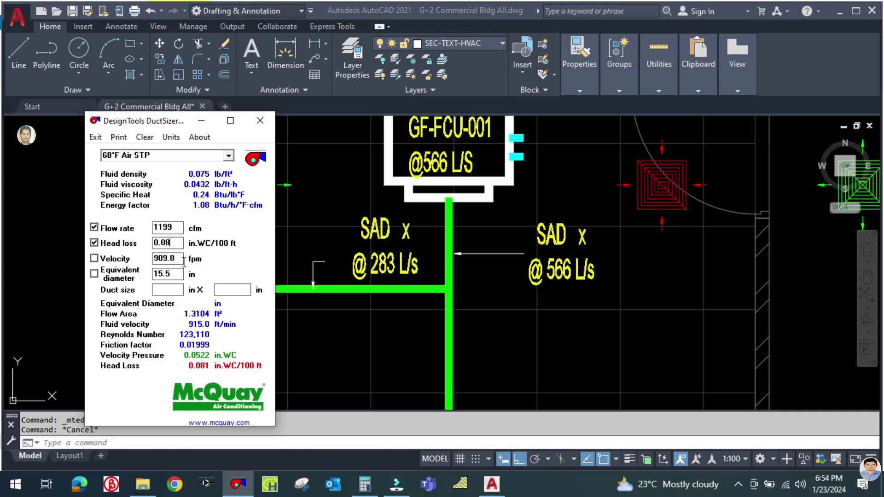
# Try a duct size with a first side of 12 in for the 1199 cfm main duct
pyautogui.click(169, 289)
pyautogui.moveTo(168, 122); pyautogui.dragTo(150, 91)
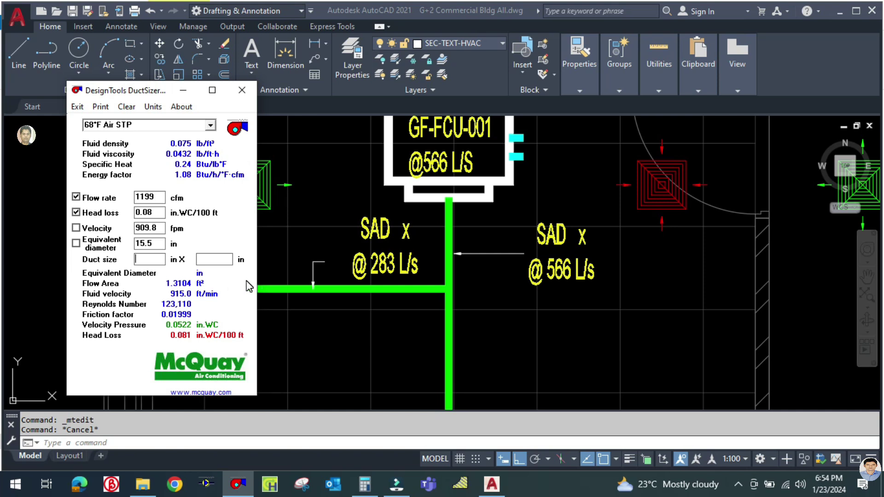
pyautogui.write('12')
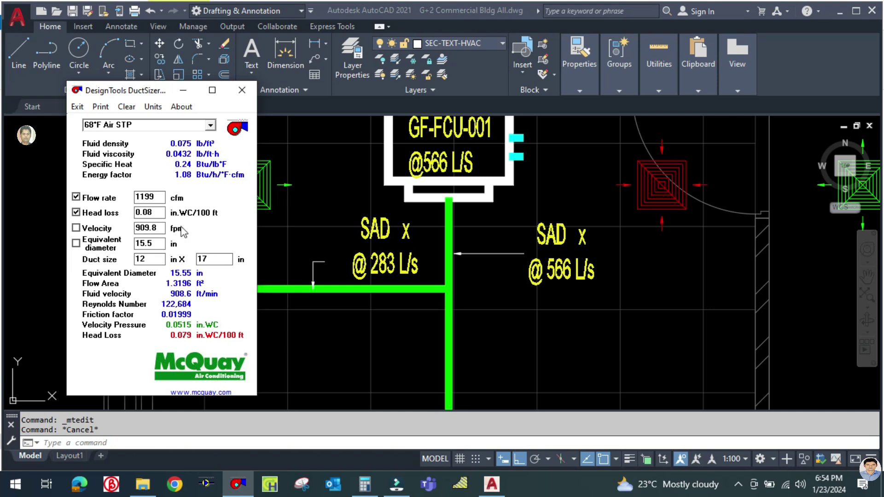
pyautogui.moveTo(155, 93); pyautogui.dragTo(148, 80)
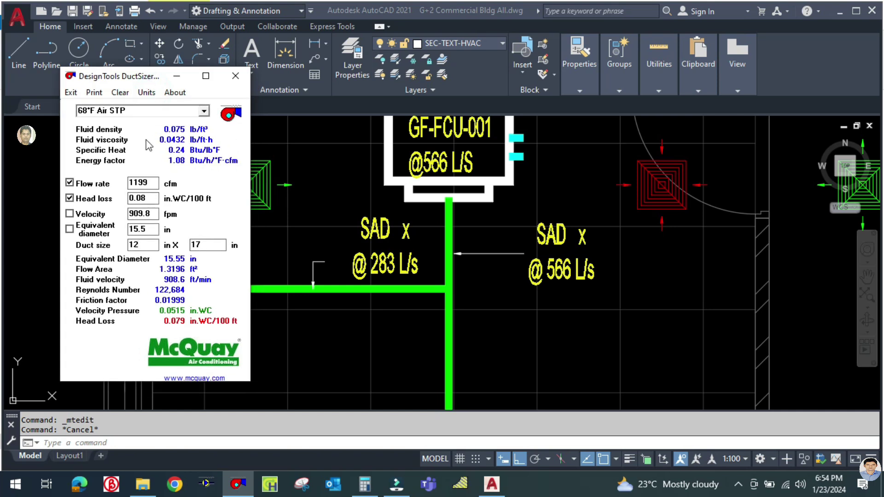
# Set the first side of the duct size to 14 in for the 1199 cfm main duct
pyautogui.doubleClick(131, 244)
pyautogui.doubleClick(146, 244)
pyautogui.doubleClick(131, 244)
pyautogui.write('14')
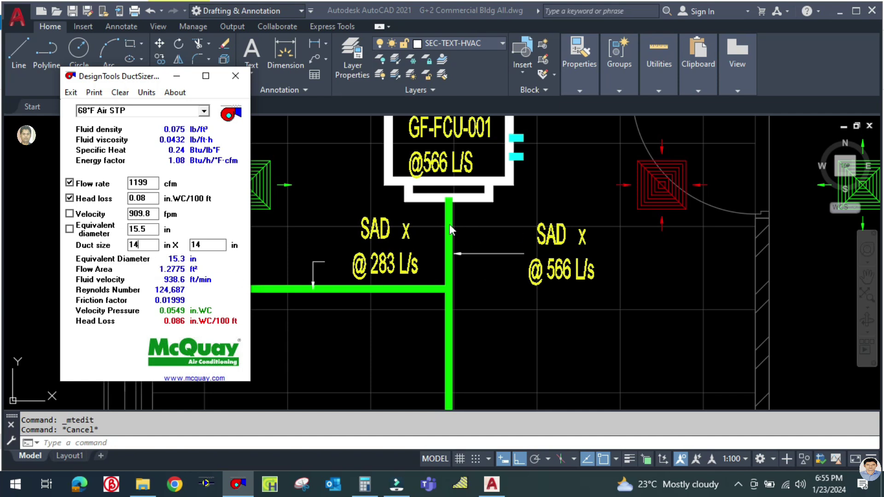
# Convert the sizing results to SI metric units to check the duct size in millimetres, and return DuctSizer to US units
pyautogui.click(175, 81)
pyautogui.click(238, 484)
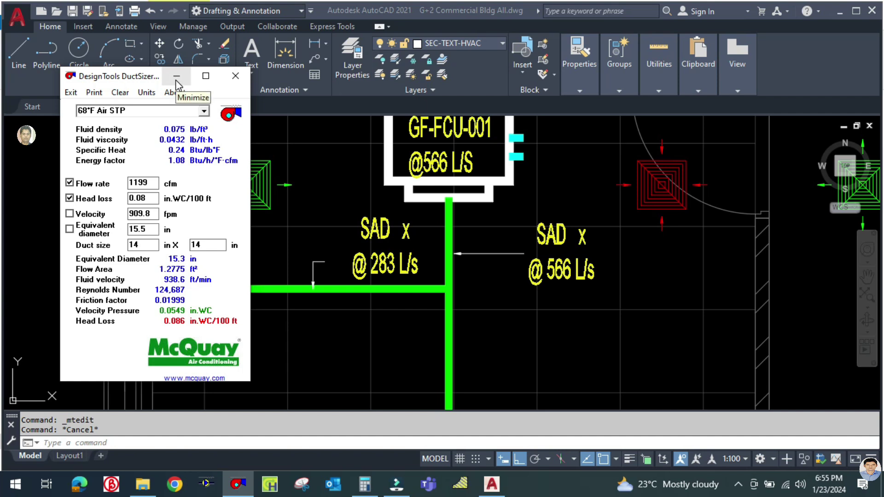
pyautogui.click(147, 93)
pyautogui.write('Y')
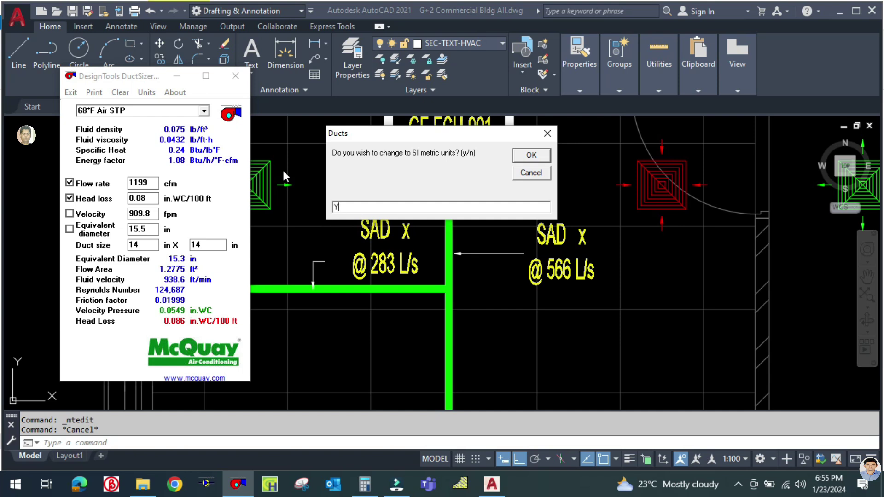
pyautogui.press('Return')
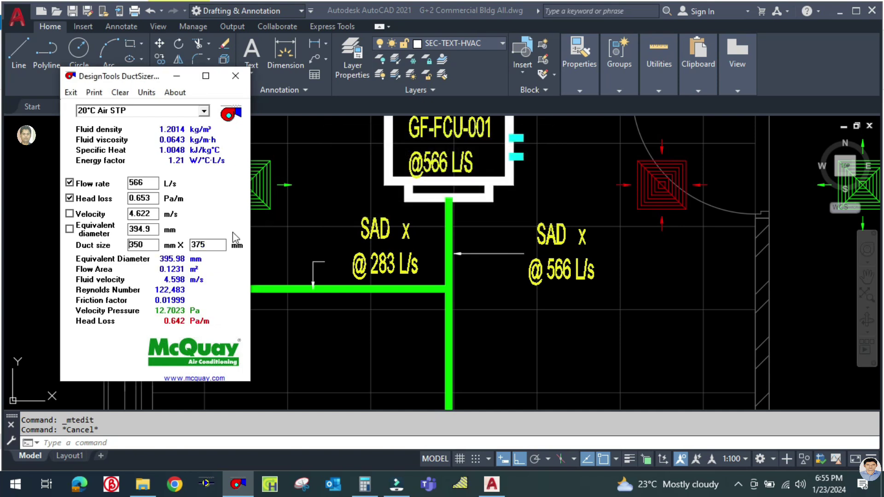
pyautogui.doubleClick(147, 246)
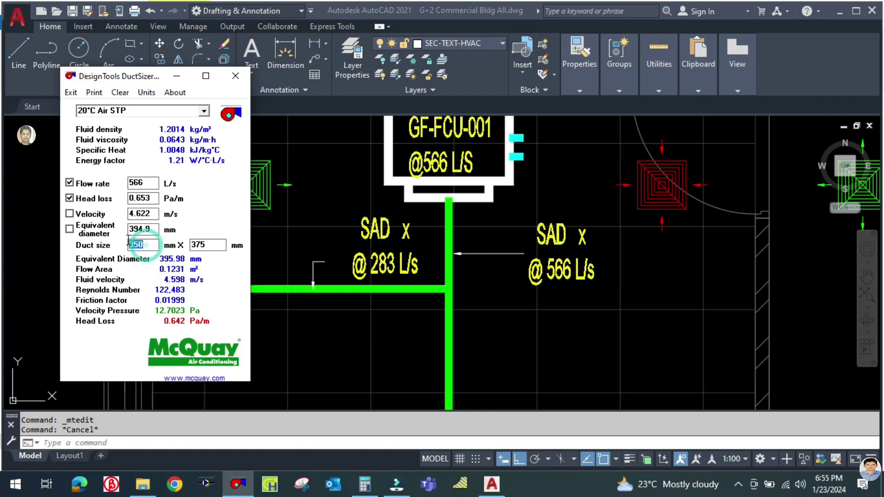
pyautogui.click(147, 93)
pyautogui.write('Y')
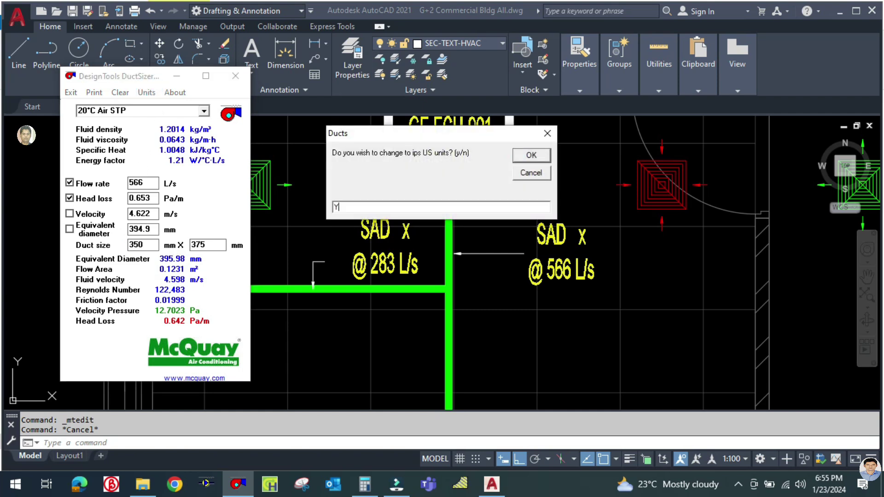
pyautogui.press('Return')
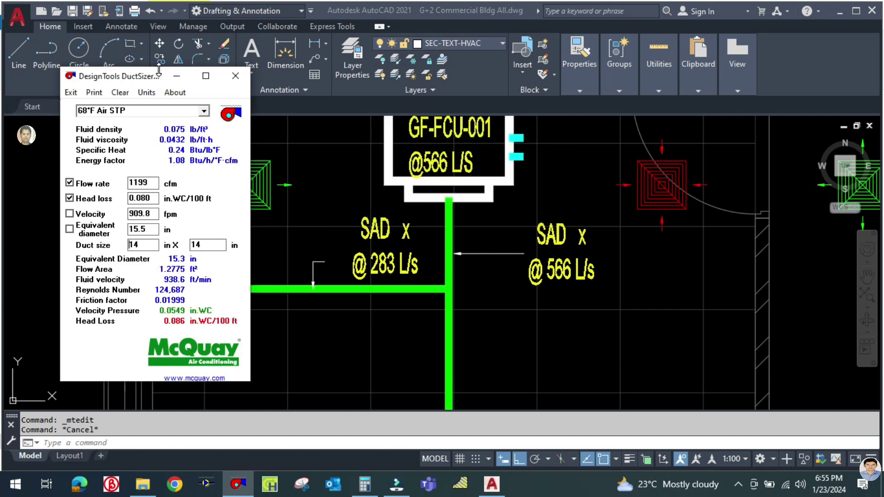
# Return to the AutoCAD drawing and open the main duct's 566 L/s note for editing at the blank before the x
pyautogui.click(176, 75)
pyautogui.click(568, 237)
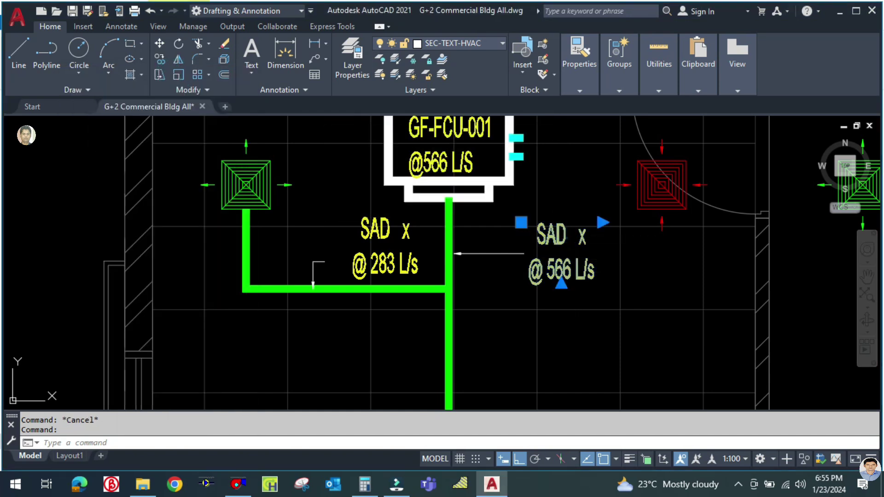
pyautogui.doubleClick(567, 238)
pyautogui.click(575, 236)
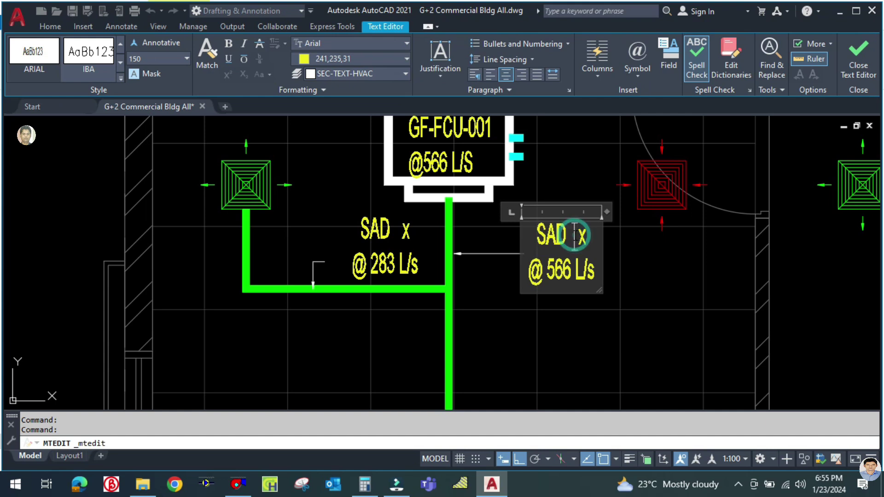
pyautogui.write('14')
pyautogui.press('Num_Lock')
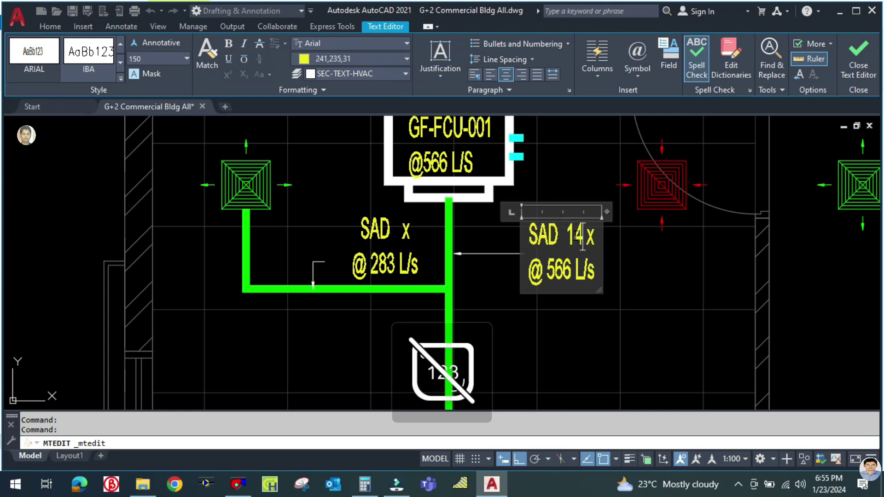
pyautogui.press('Num_Lock')
pyautogui.press('BackSpace')
pyautogui.press('BackSpace')
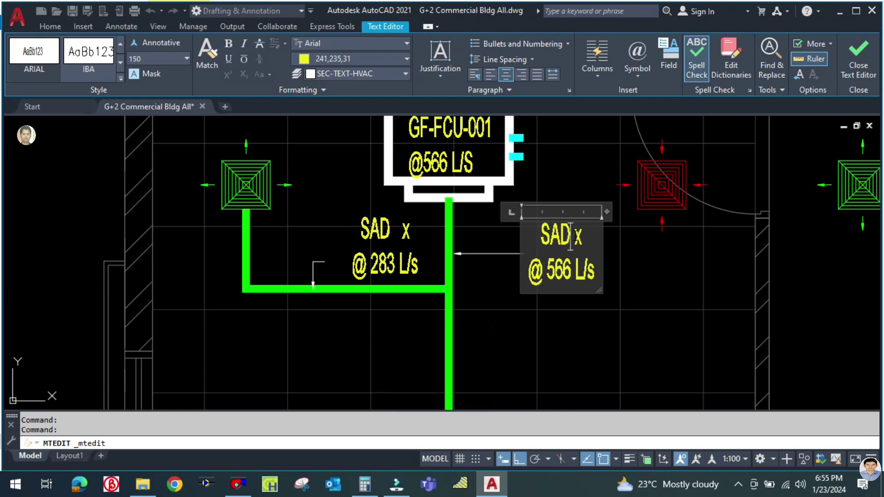
# Enter the duct size 350 x 350 after SAD in the 566 L/s note and widen its text box to fit the size on one line
pyautogui.write('350')
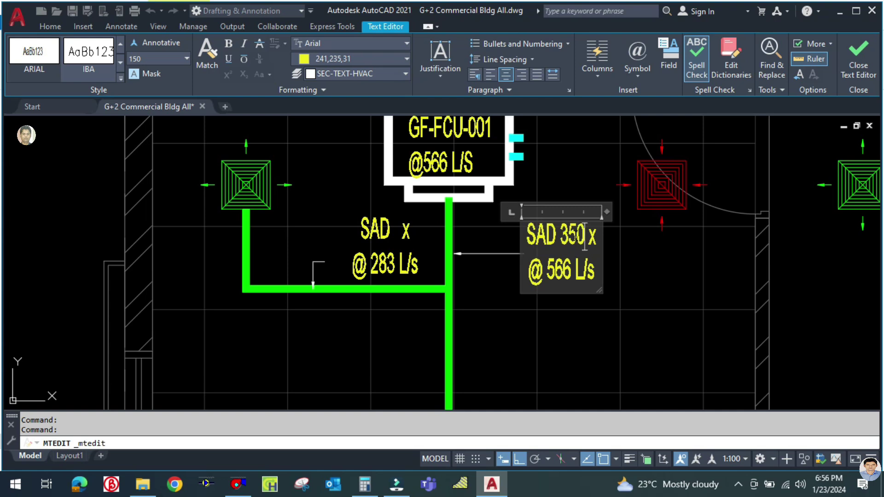
pyautogui.write(' x 350')
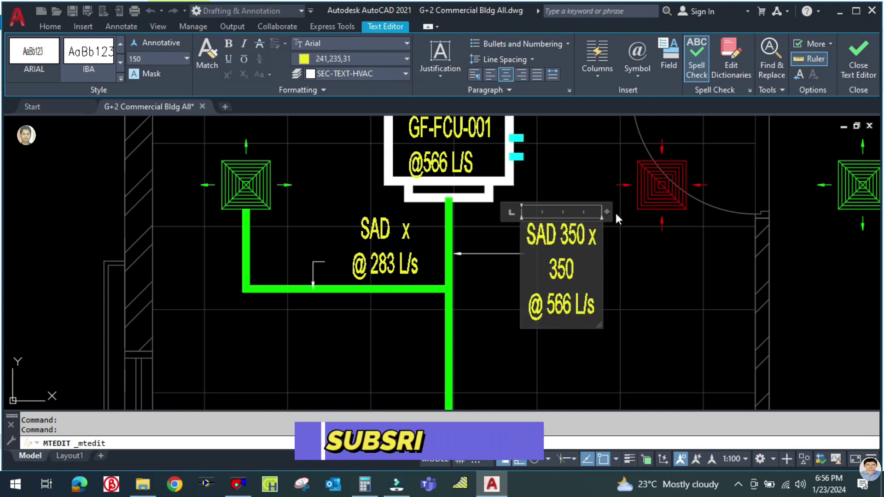
pyautogui.moveTo(607, 212); pyautogui.dragTo(626, 211)
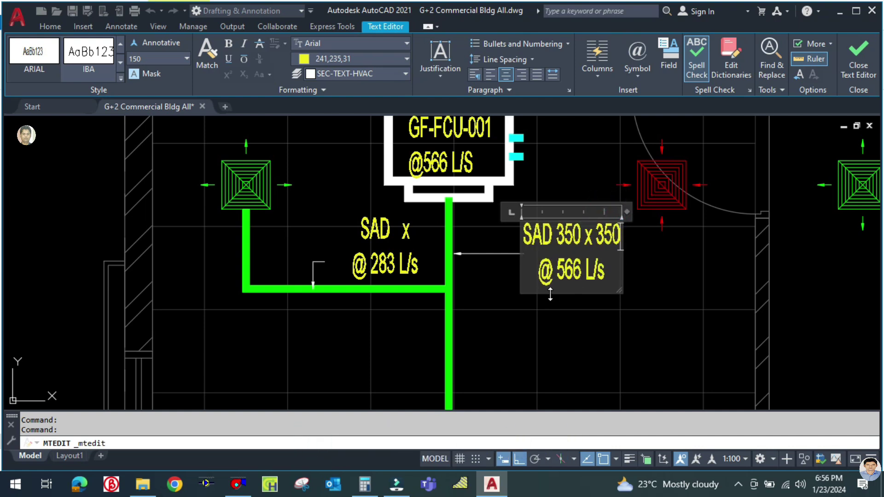
# Close the edited 566 L/s note and move it horizontally closer to the main duct
pyautogui.click(573, 350)
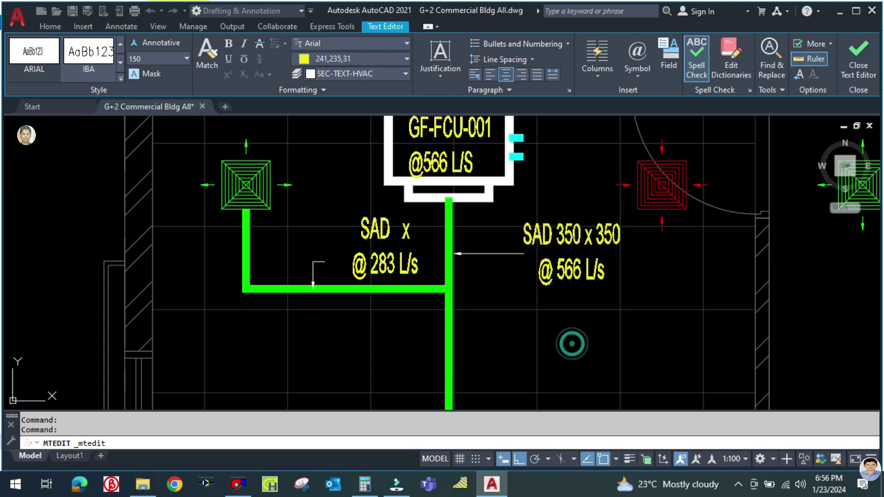
pyautogui.write('m')
pyautogui.press('Return')
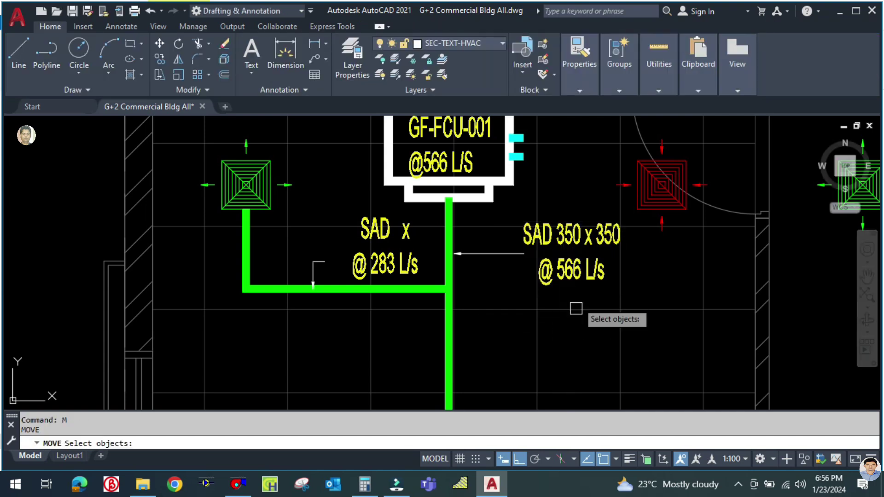
pyautogui.click(578, 288)
pyautogui.press('Return')
pyautogui.click(587, 350)
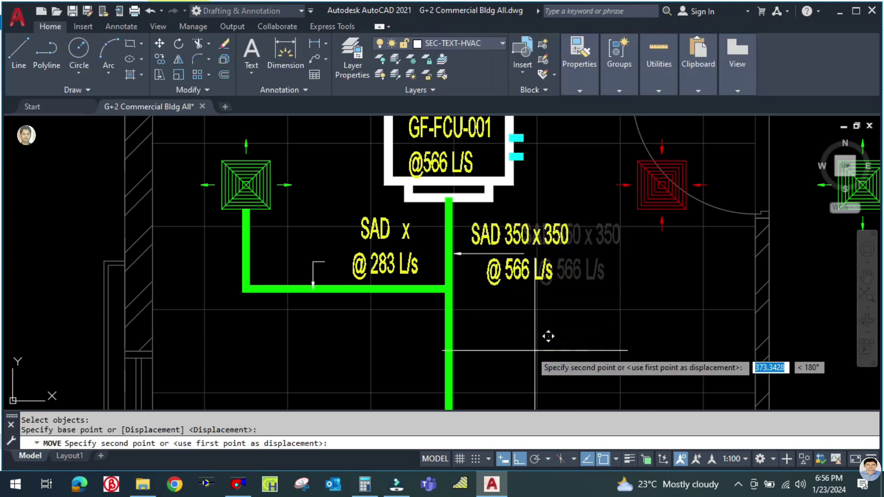
pyautogui.click(552, 350)
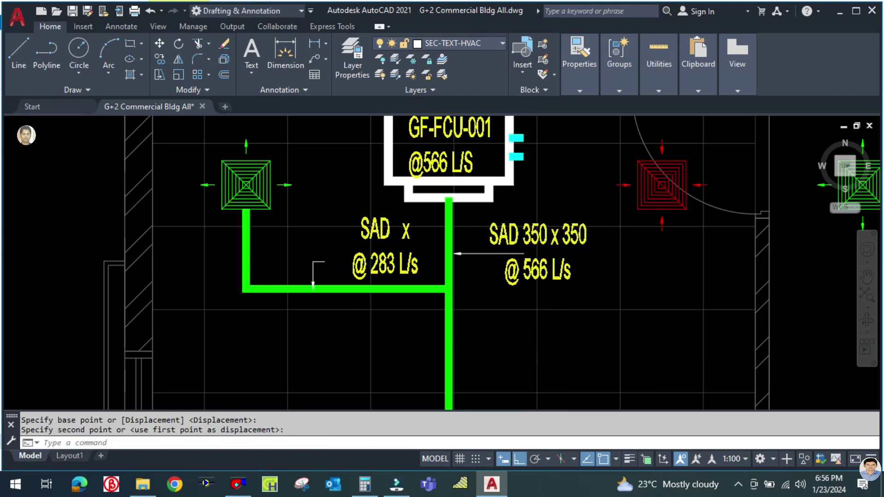
# Stretch the landing end of the 566 L/s note's leader so it runs beneath the full SAD 350 x 350 line
pyautogui.scroll(2, 542, 248)
pyautogui.click(521, 253)
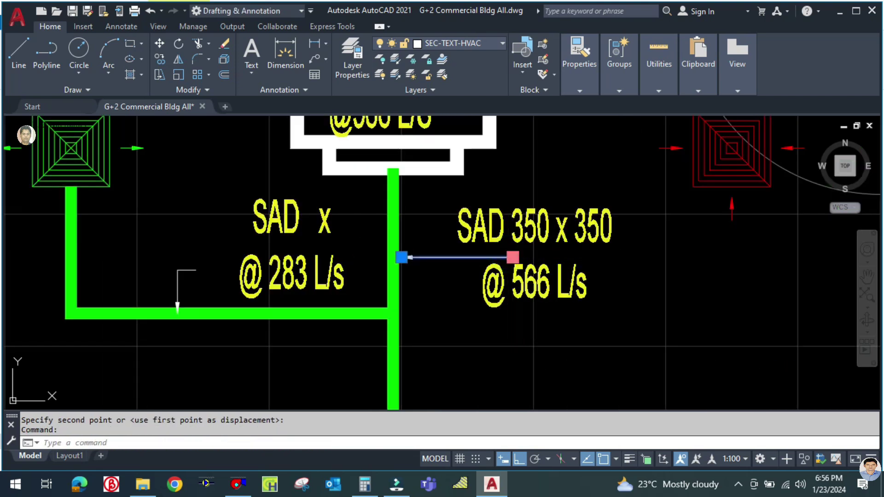
pyautogui.click(513, 257)
pyautogui.press('Escape')
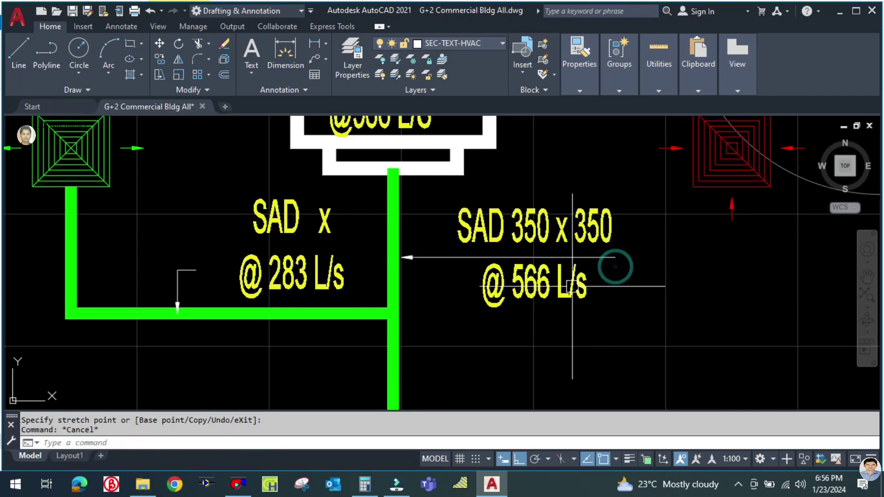
# Switch to DuctSizer, and open and cancel its conversion to SI metric units
pyautogui.scroll(-3, 618, 277)
pyautogui.scroll(-1, 550, 336)
pyautogui.scroll(5, 507, 276)
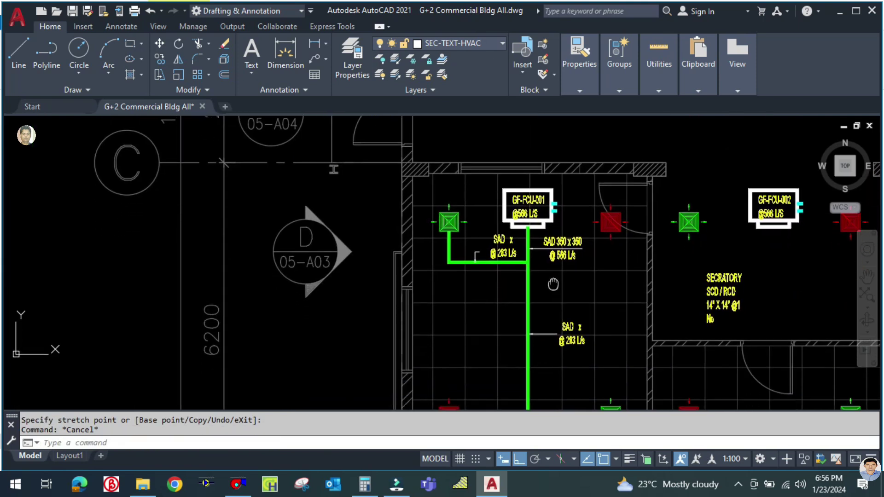
pyautogui.scroll(-2, 507, 256)
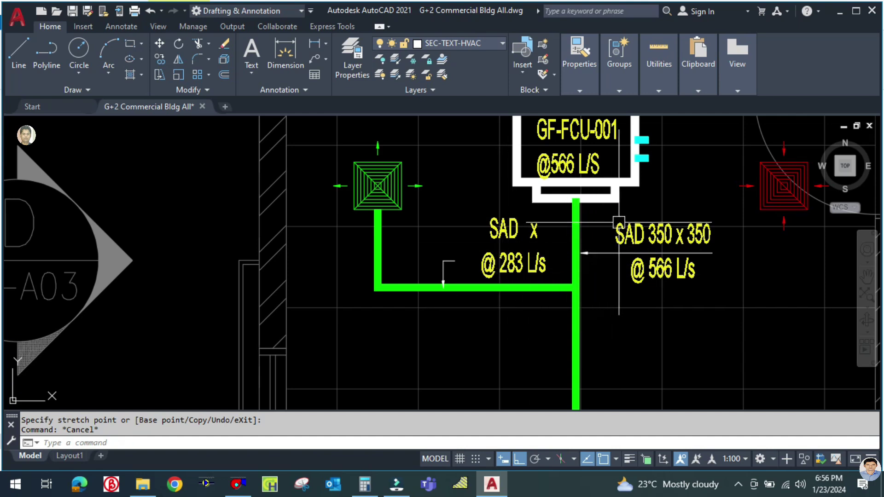
pyautogui.click(234, 491)
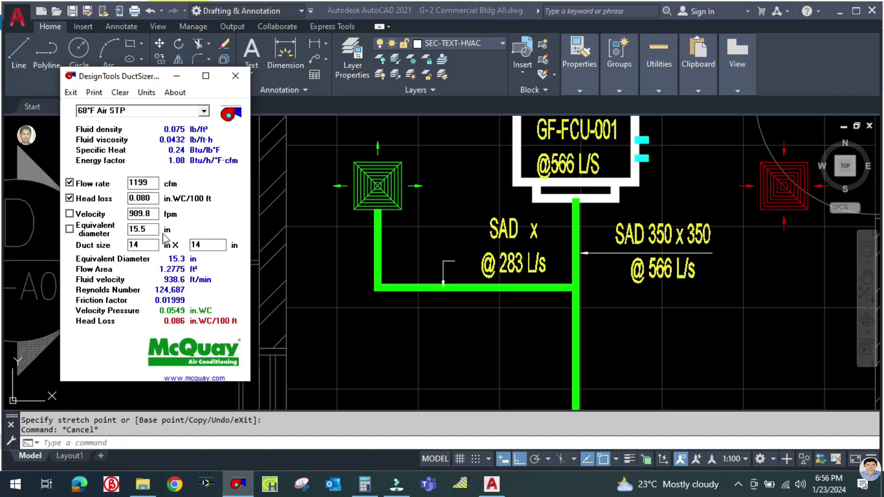
pyautogui.click(147, 93)
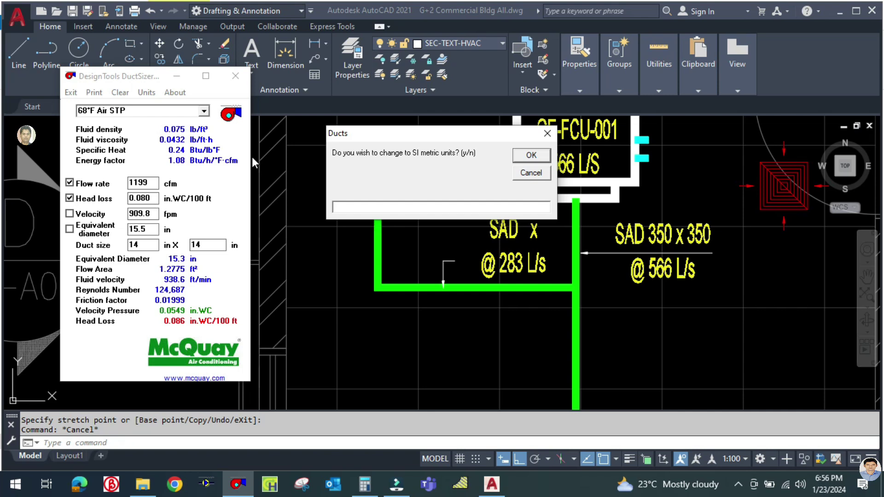
pyautogui.click(531, 173)
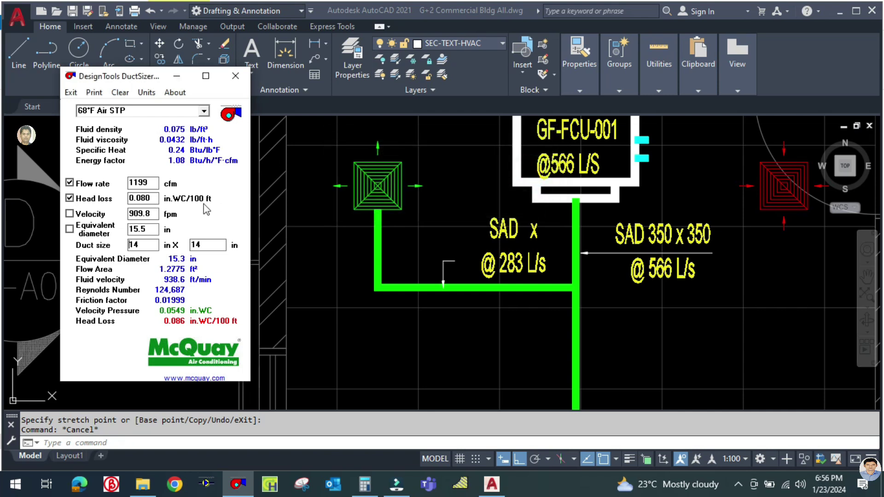
# Divide the 1199.354 cfm main airflow by 2 in Calculator to get the airflow per branch
pyautogui.click(365, 484)
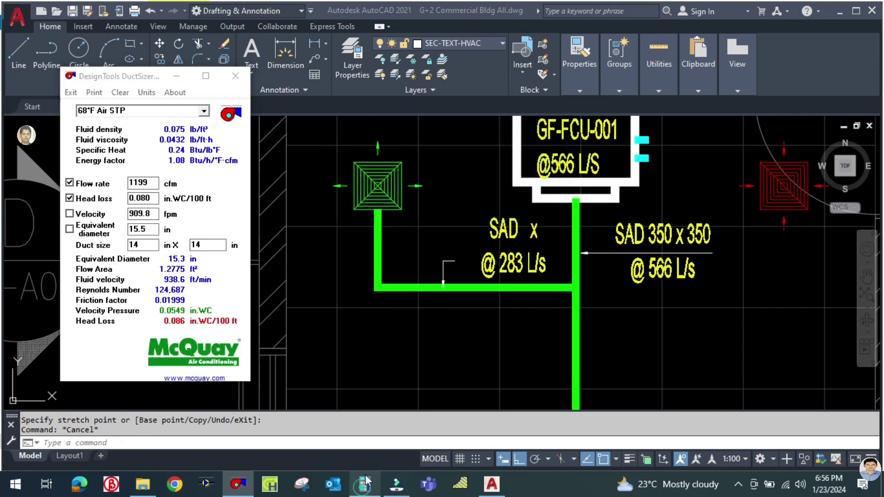
pyautogui.write('/2')
pyautogui.press('Return')
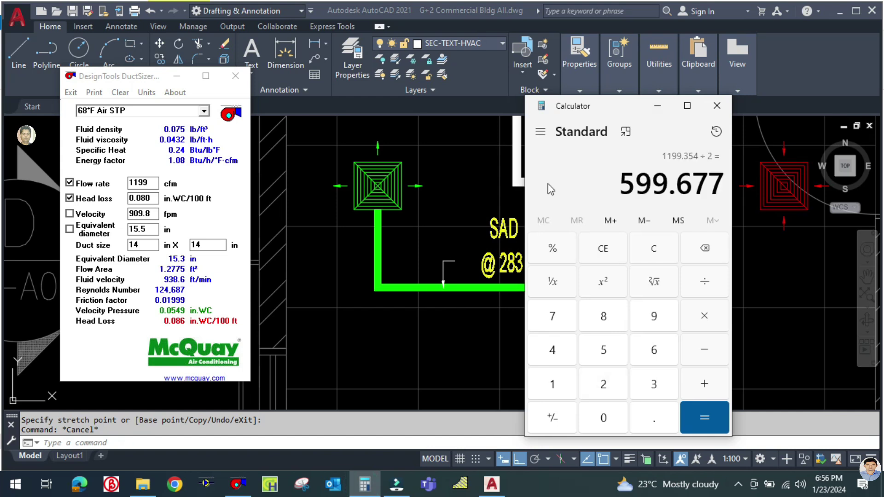
pyautogui.click(663, 106)
# Recheck the halved airflow in Calculator and set DuctSizer's flow rate to 600 cfm
pyautogui.doubleClick(154, 183)
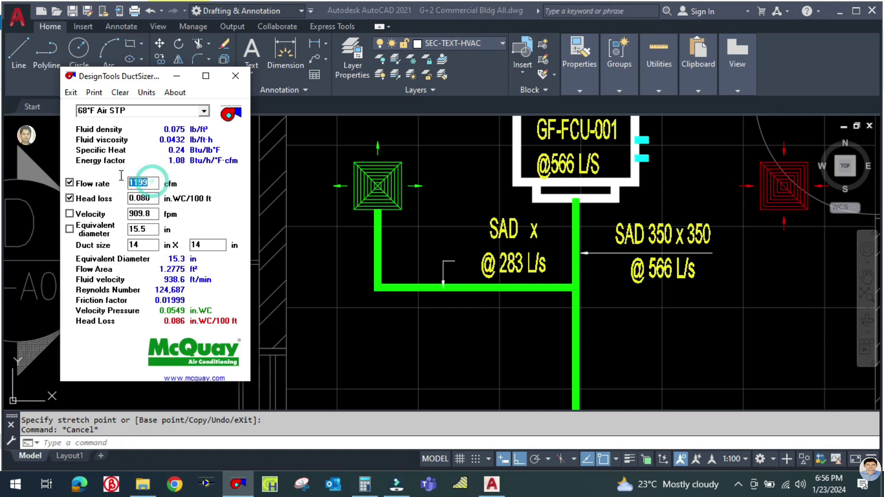
pyautogui.click(365, 483)
pyautogui.click(365, 484)
pyautogui.click(368, 486)
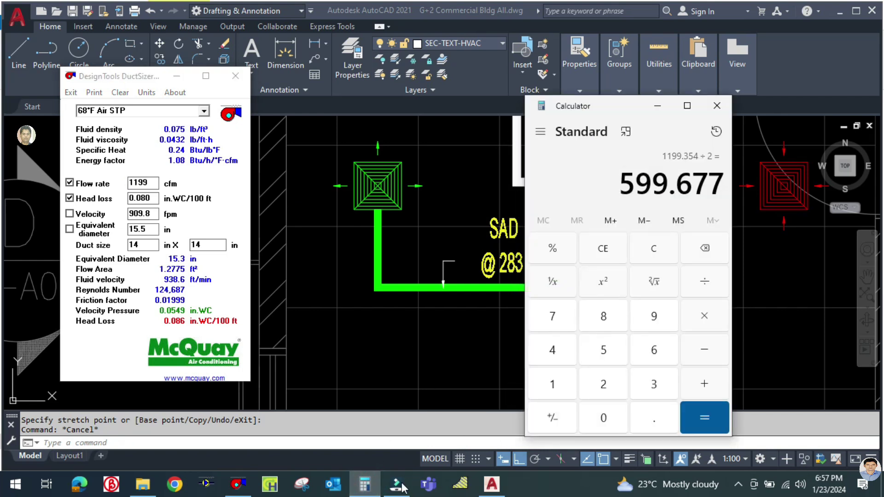
pyautogui.click(365, 483)
pyautogui.write('600')
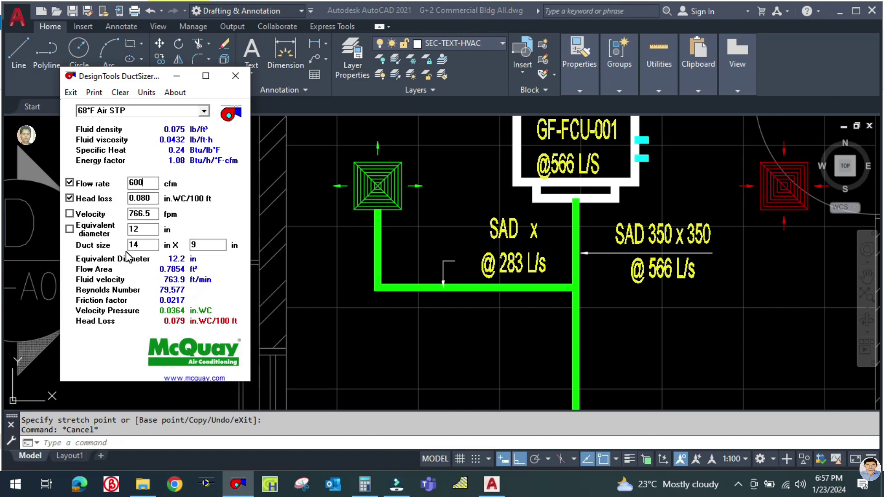
# Try 12 in as the first side of the branch duct size, and replace it with 10 in
pyautogui.doubleClick(145, 244)
pyautogui.write('12')
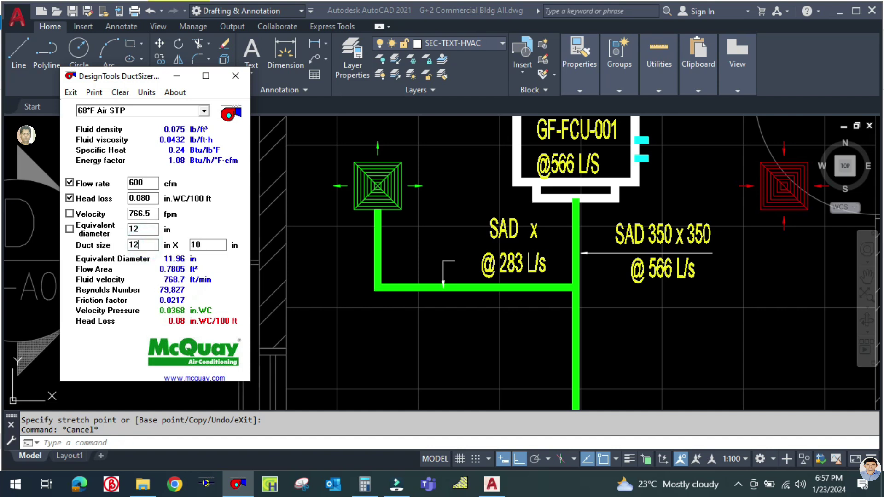
pyautogui.press('BackSpace')
pyautogui.press('BackSpace')
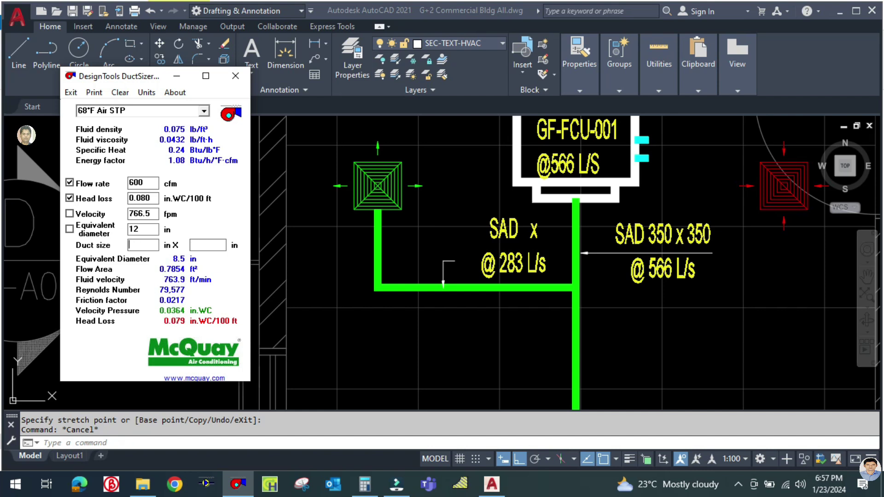
pyautogui.write('10')
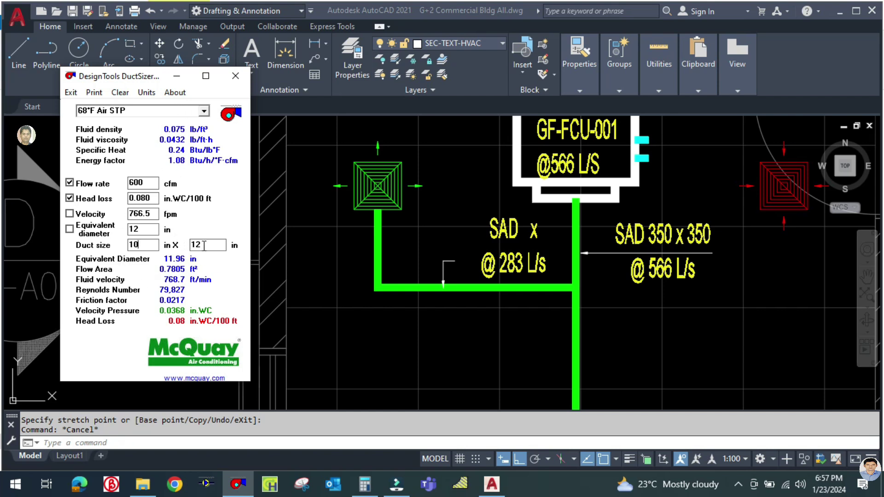
# Return to AutoCAD, enter 300 x 250 after SAD in the upper branch's 283 L/s note, and widen its text box to fit one line
pyautogui.click(176, 76)
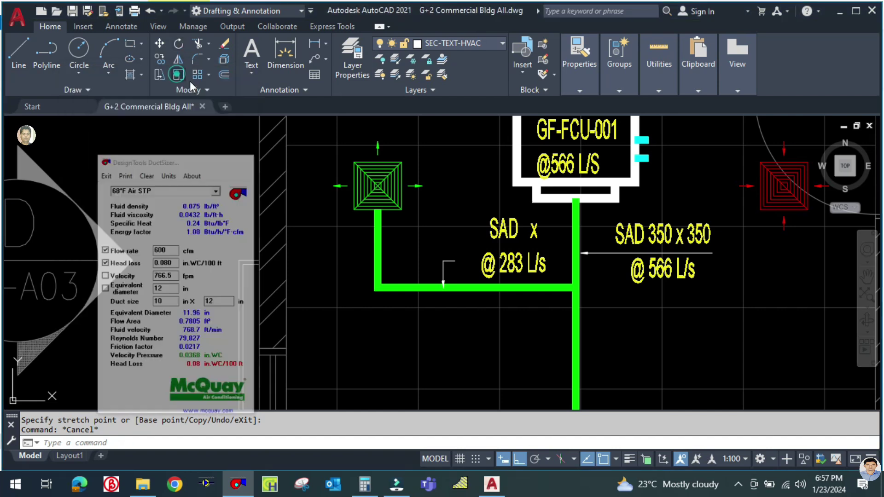
pyautogui.scroll(2, 516, 258)
pyautogui.doubleClick(520, 212)
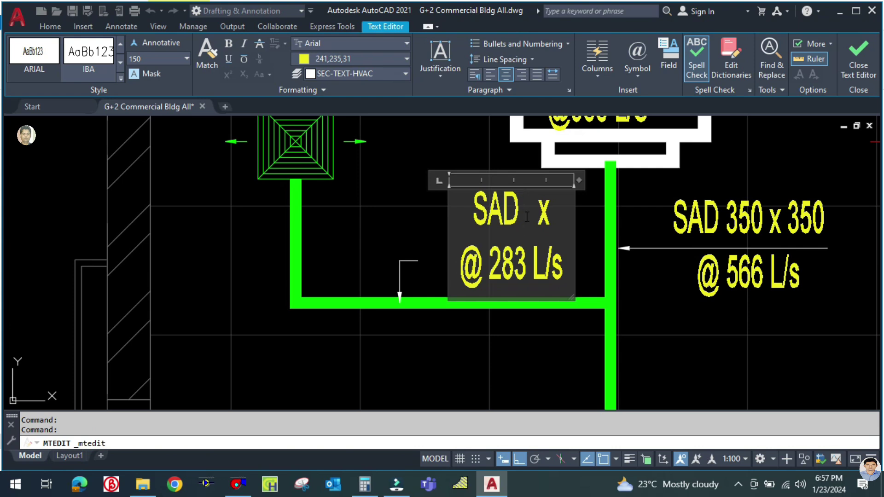
pyautogui.write('300')
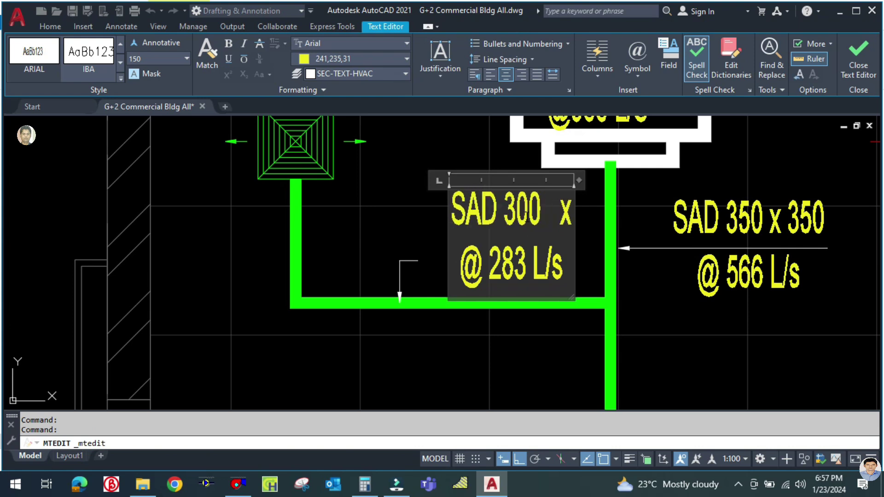
pyautogui.press('Delete')
pyautogui.press('BackSpace')
pyautogui.press('BackSpace')
pyautogui.press('Right')
pyautogui.write('250')
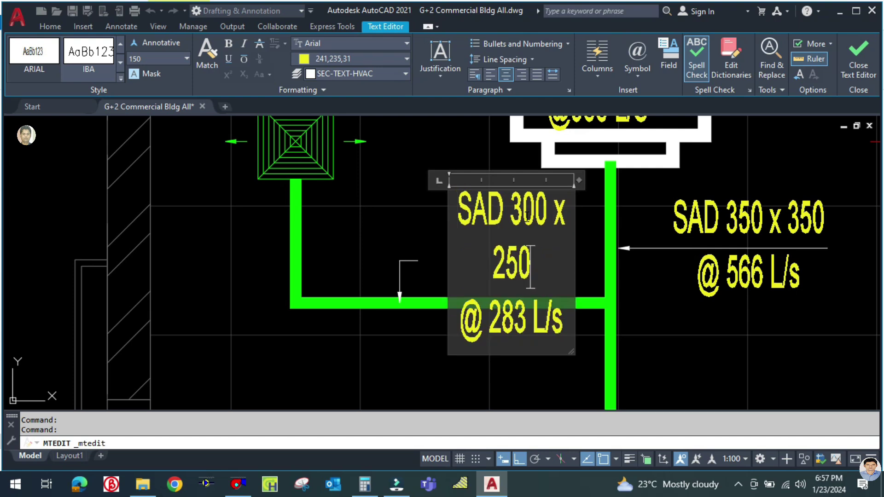
pyautogui.moveTo(579, 183); pyautogui.dragTo(606, 181)
pyautogui.click(524, 350)
# Move the SAD 300 x 250 note horizontally away from the main duct, over the middle of the branch duct
pyautogui.write('m')
pyautogui.press('Return')
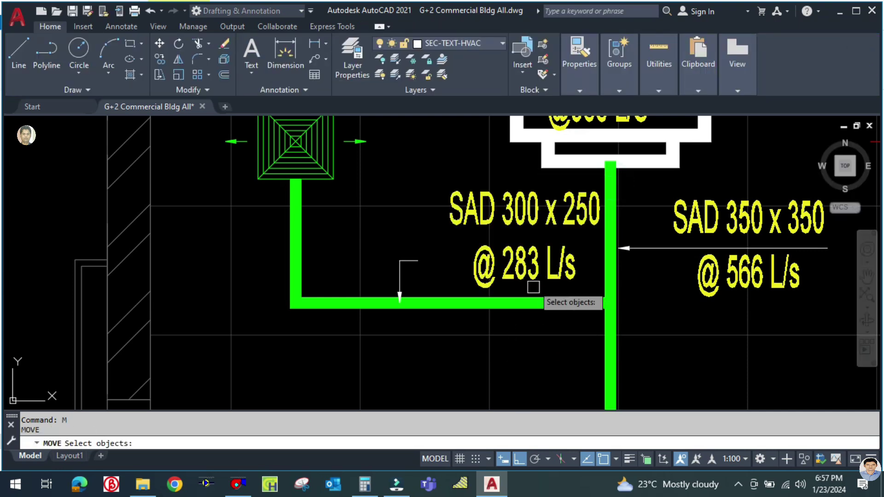
pyautogui.click(537, 258)
pyautogui.press('Return')
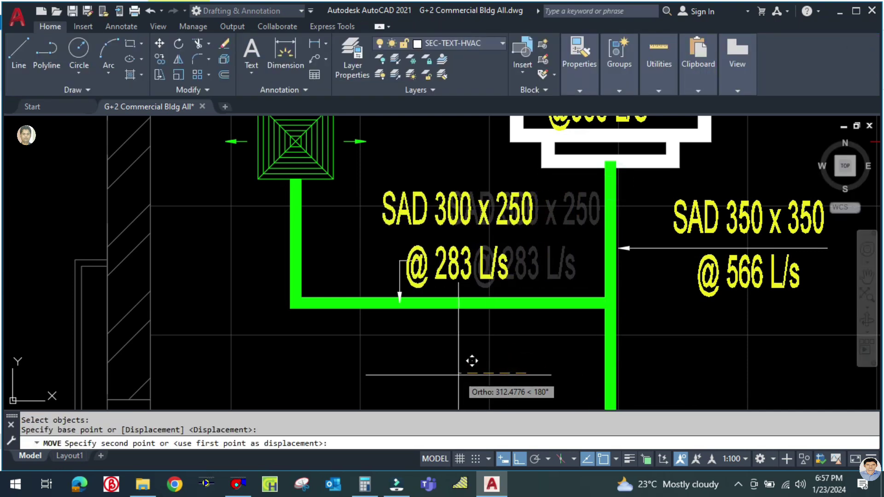
pyautogui.click(460, 375)
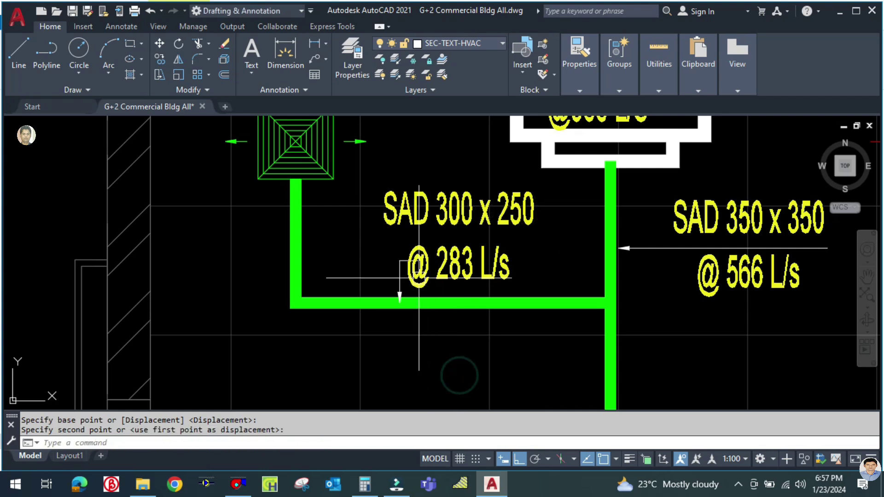
# Erase the short leader overlapping the SAD 300 x 250 note
pyautogui.scroll(2, 401, 268)
pyautogui.click(396, 295)
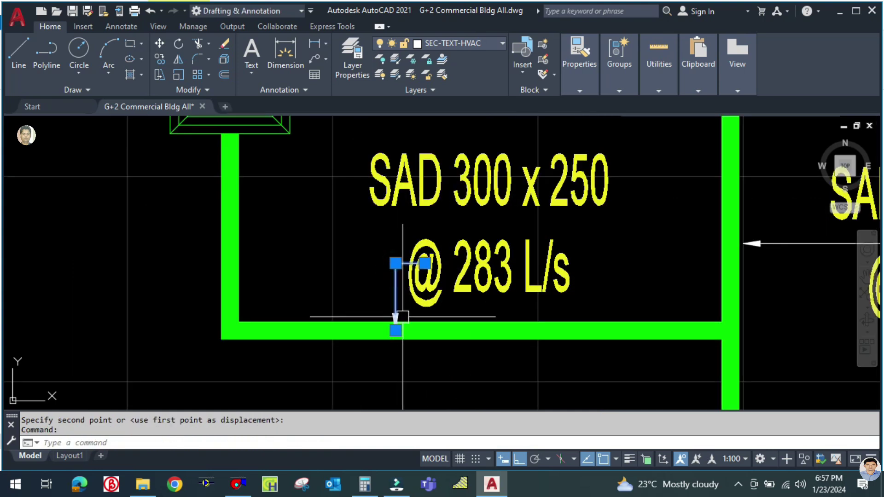
pyautogui.write('e')
pyautogui.press('Return')
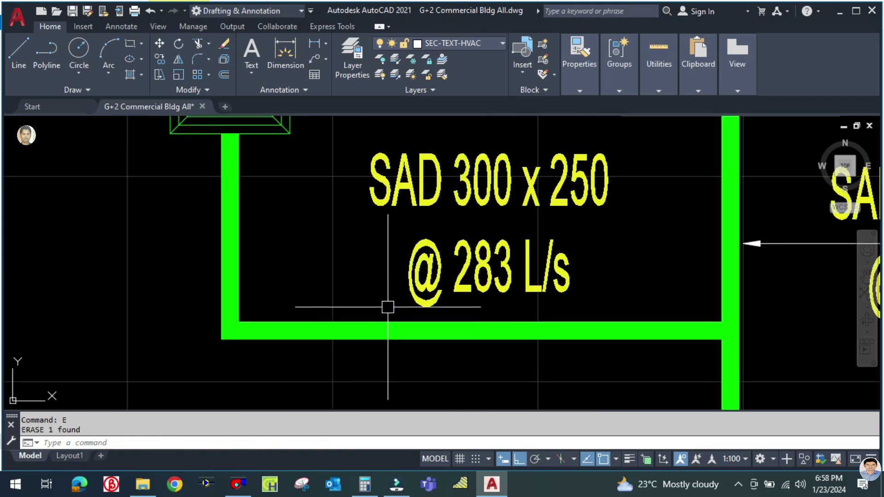
# Draw a quick leader from the branch duct up and across between the two lines of the SAD 300 x 250 note
pyautogui.write('le')
pyautogui.press('Return')
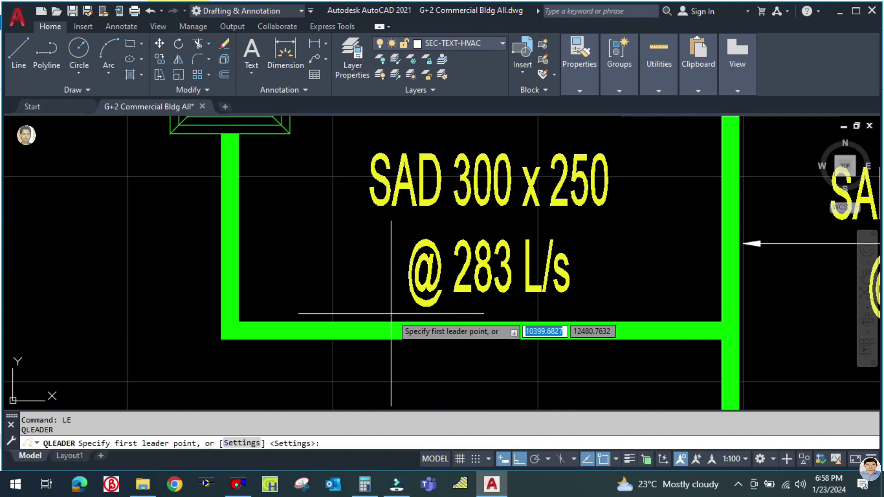
pyautogui.click(391, 330)
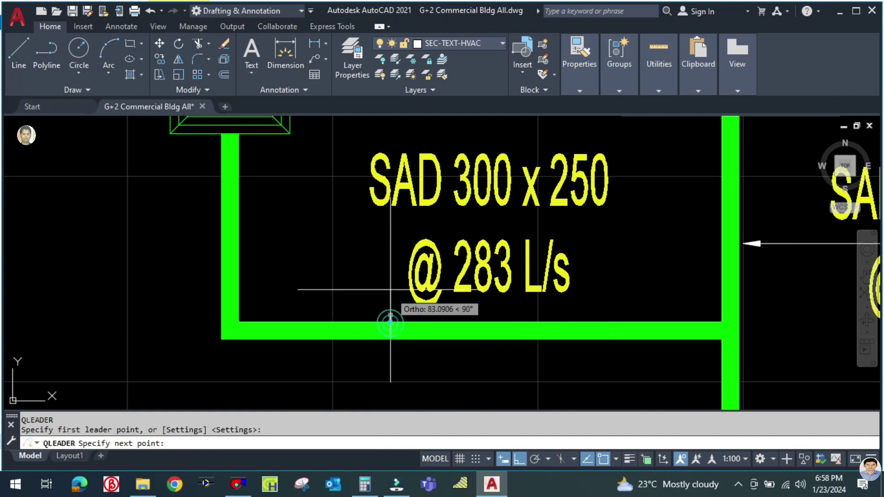
pyautogui.click(391, 229)
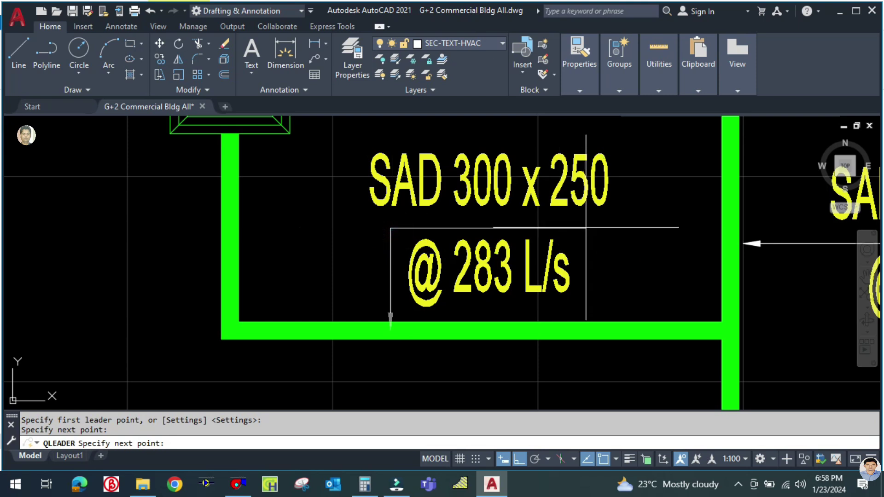
pyautogui.click(594, 228)
pyautogui.press('Escape')
# Examine the GF-FCU-001 duct layout down to the unsized 283 L/s note and the lower green diffuser branch
pyautogui.scroll(-3, 507, 245)
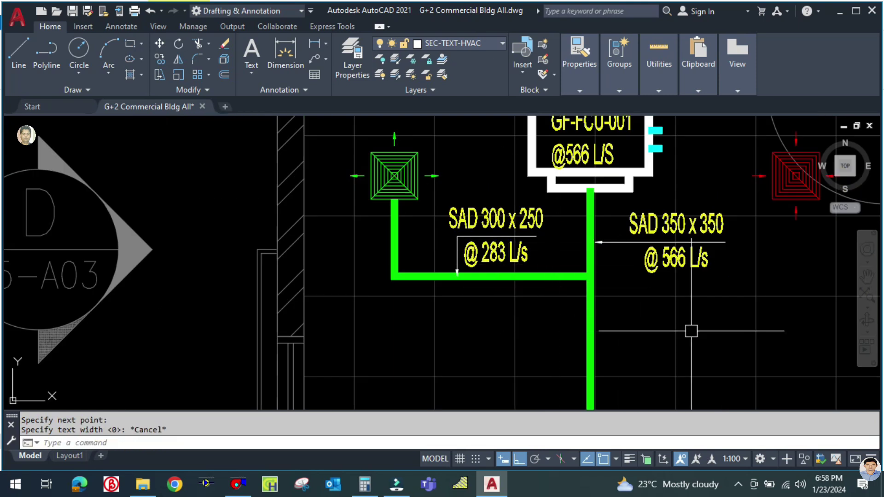
pyautogui.moveTo(691, 326); pyautogui.dragTo(610, 265, button='middle')
pyautogui.scroll(-5, 611, 265)
pyautogui.scroll(2, 595, 269)
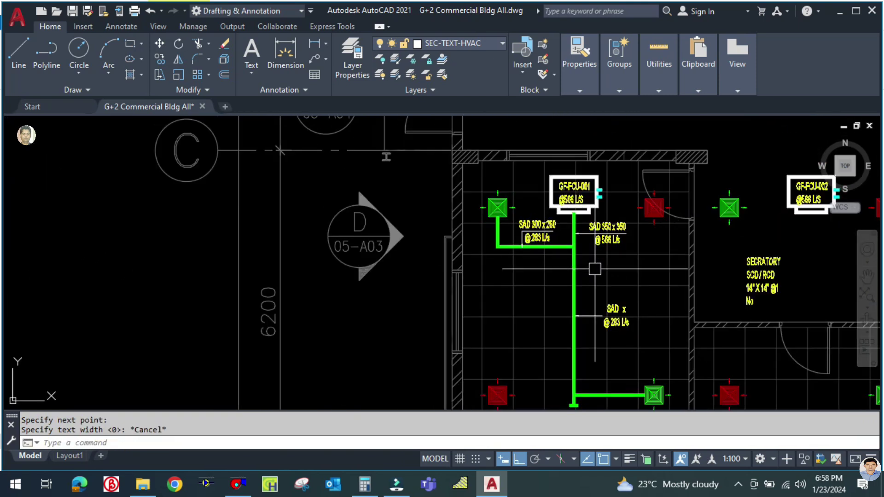
pyautogui.scroll(3, 576, 277)
pyautogui.scroll(-3, 513, 256)
pyautogui.scroll(-2, 530, 276)
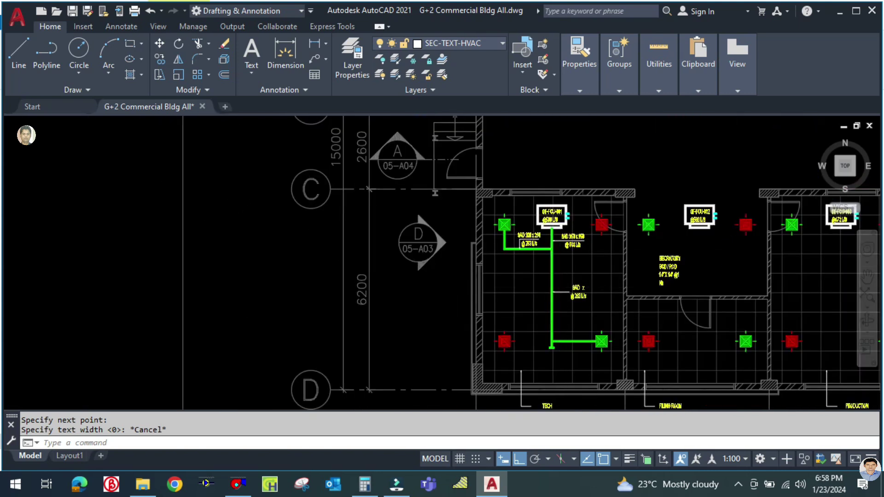
pyautogui.scroll(4, 542, 316)
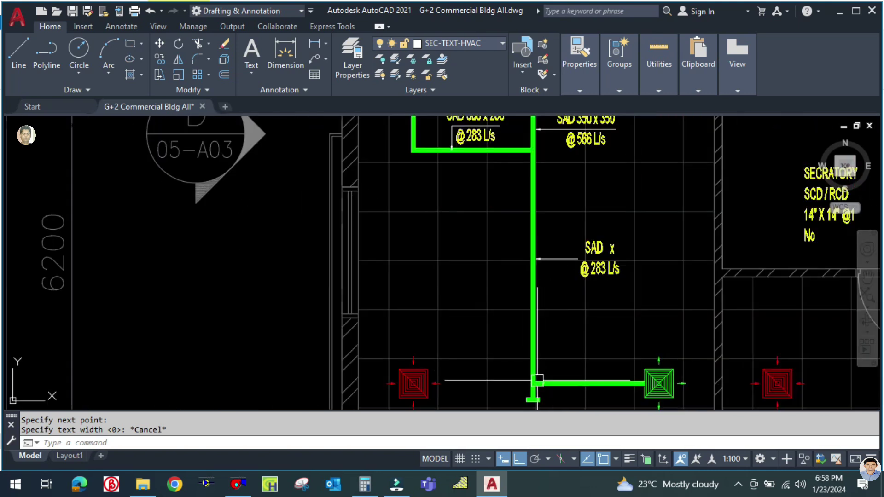
# Erase the short end cap at the lower end of the GF-FCU-001 main supply duct
pyautogui.moveTo(546, 358); pyautogui.dragTo(547, 333, button='middle')
pyautogui.scroll(2, 535, 380)
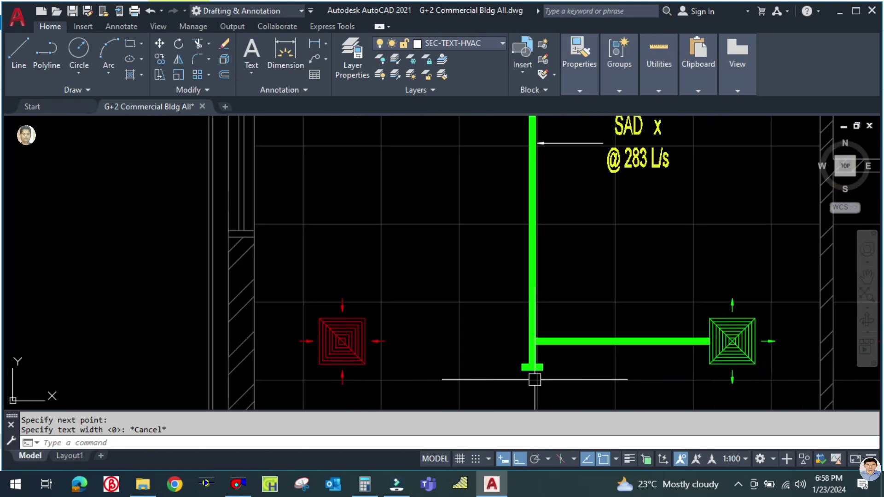
pyautogui.scroll(2, 540, 370)
pyautogui.click(534, 367)
pyautogui.write('E')
pyautogui.press('Return')
pyautogui.press('Escape')
# Fillet the corner between the vertical main duct and the lower diffuser branch with a radius of 100
pyautogui.scroll(-3, 535, 372)
pyautogui.scroll(3, 527, 375)
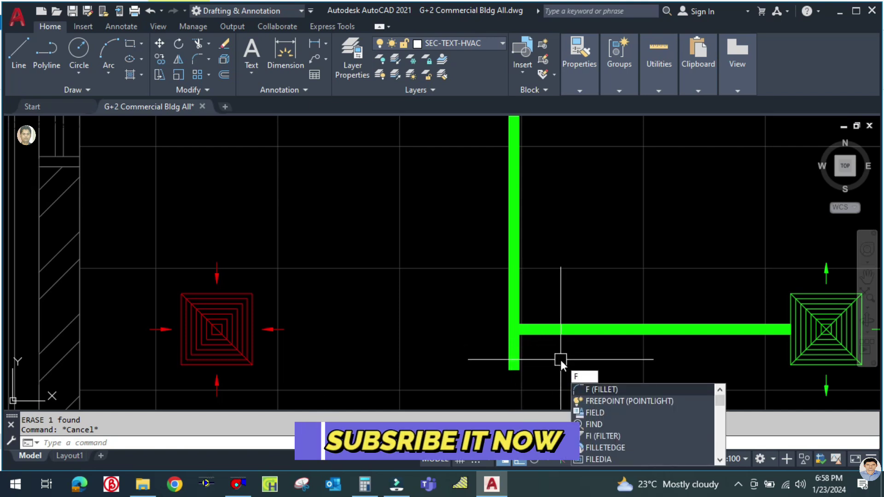
pyautogui.press('Return')
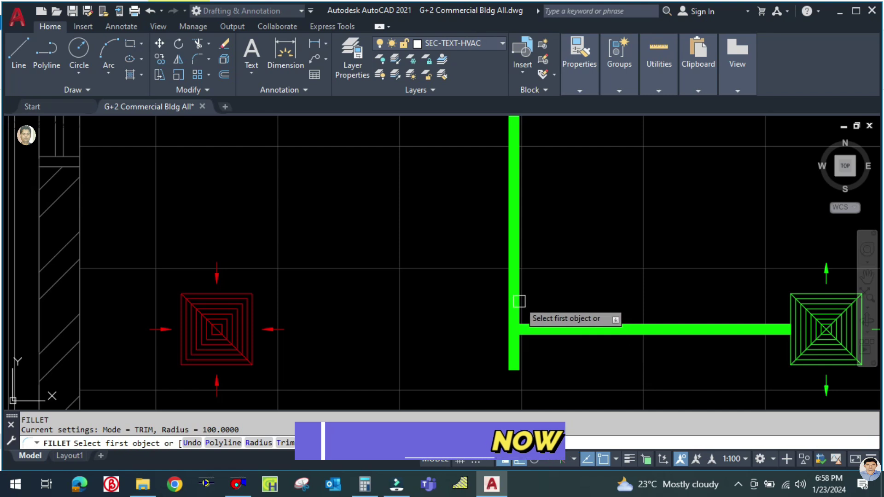
pyautogui.write('R')
pyautogui.press('Return')
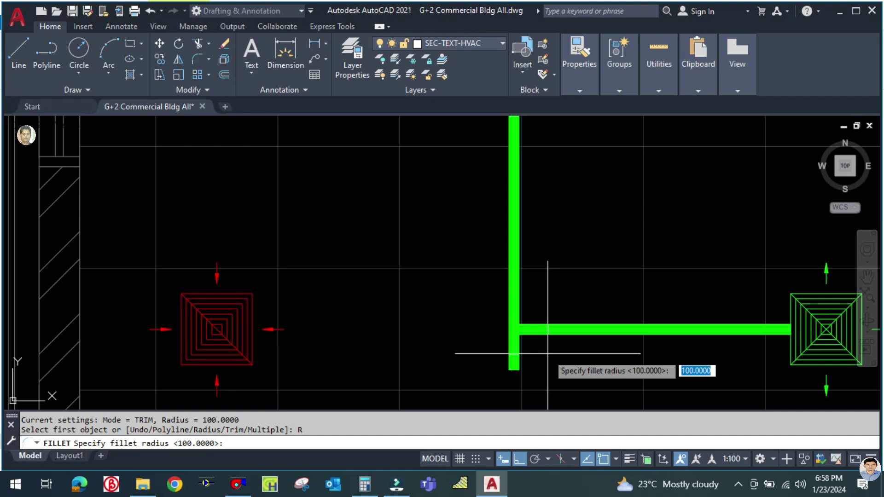
pyautogui.write('100')
pyautogui.press('Return')
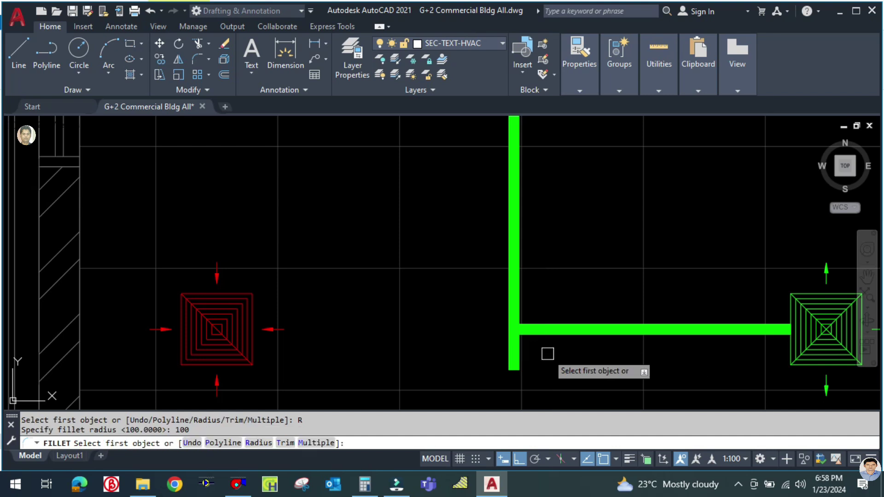
pyautogui.click(523, 319)
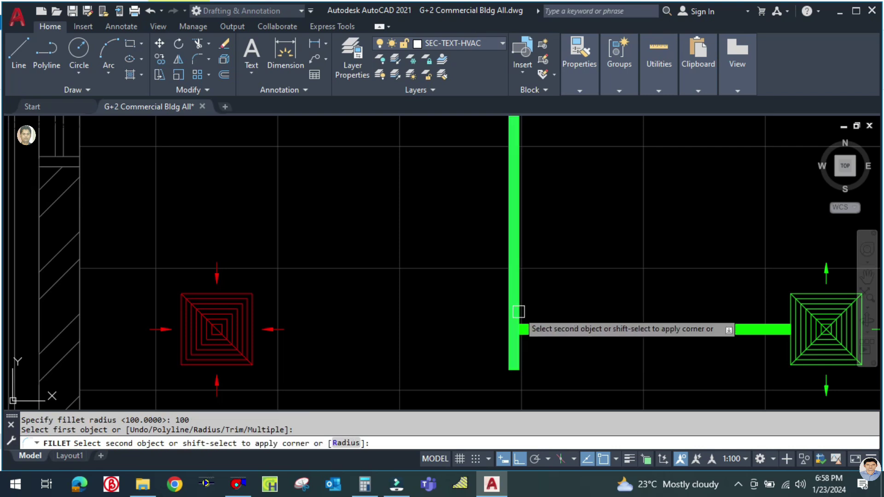
pyautogui.click(534, 325)
pyautogui.press('Escape')
pyautogui.scroll(-3, 592, 358)
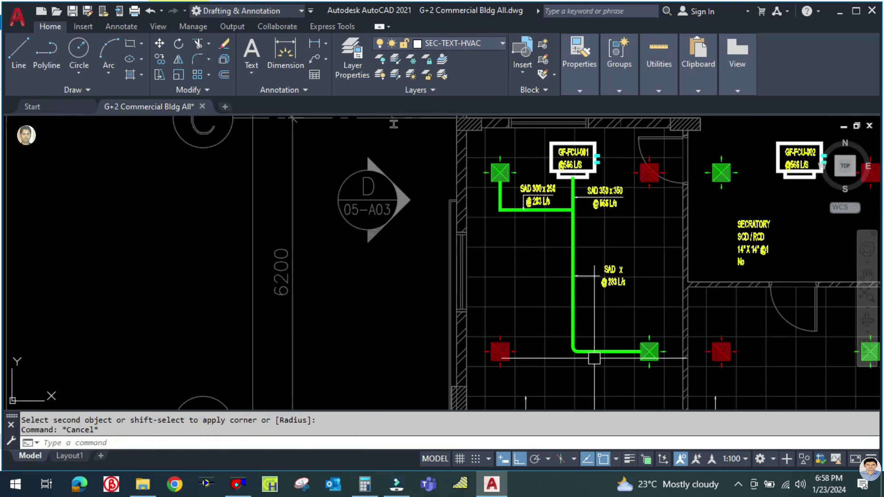
# Complete the unsized 283 L/s note as SAD 300 x 250 and widen its text frame so the size fits on one line
pyautogui.scroll(2, 593, 359)
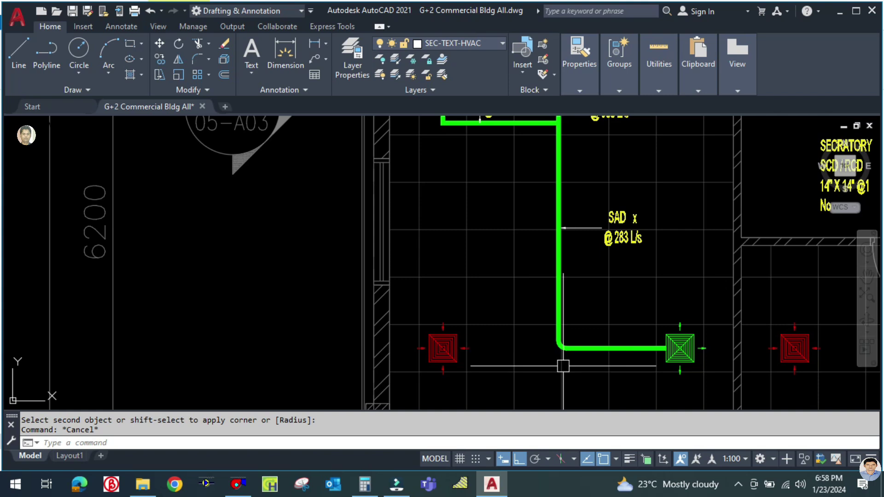
pyautogui.moveTo(517, 156); pyautogui.dragTo(553, 256, button='middle')
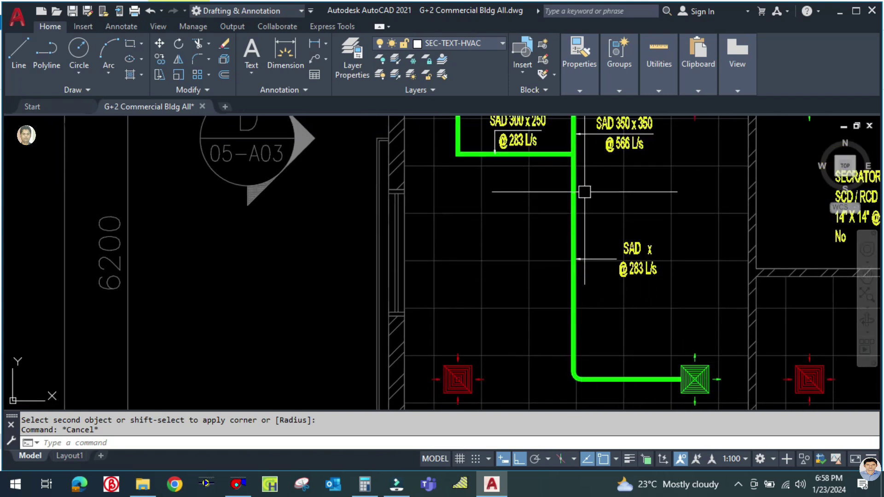
pyautogui.moveTo(598, 192); pyautogui.dragTo(591, 258, button='middle')
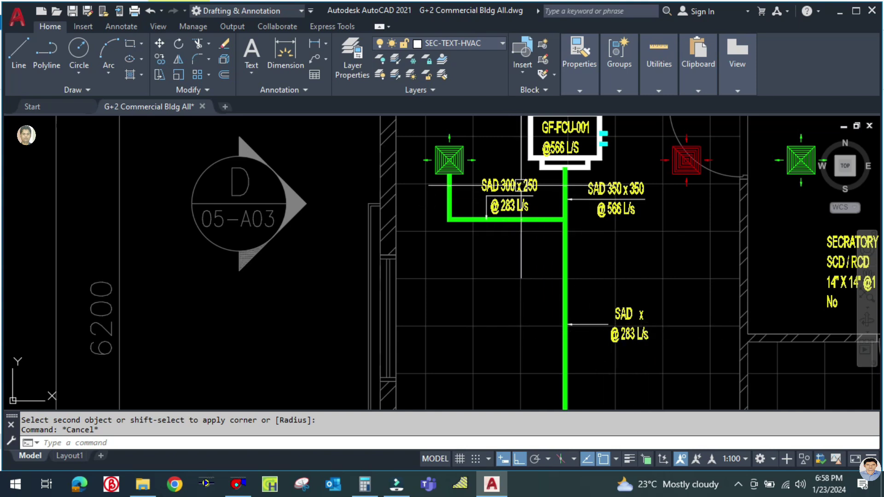
pyautogui.scroll(4, 599, 307)
pyautogui.scroll(-6, 612, 305)
pyautogui.scroll(2, 569, 300)
pyautogui.scroll(2, 580, 302)
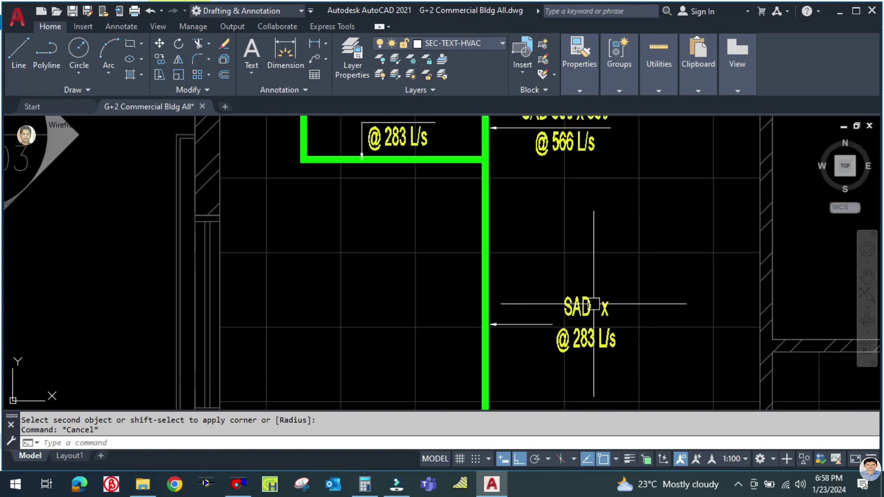
pyautogui.click(592, 304)
pyautogui.doubleClick(592, 304)
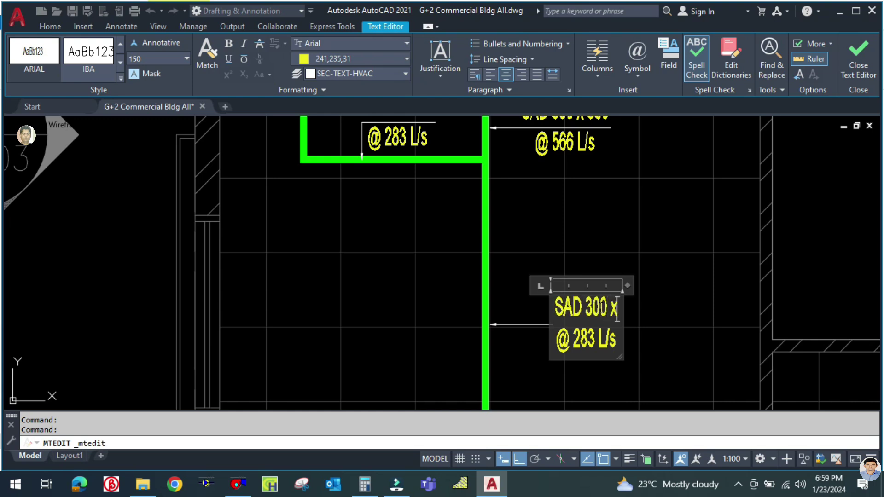
pyautogui.press('Return')
pyautogui.write('250')
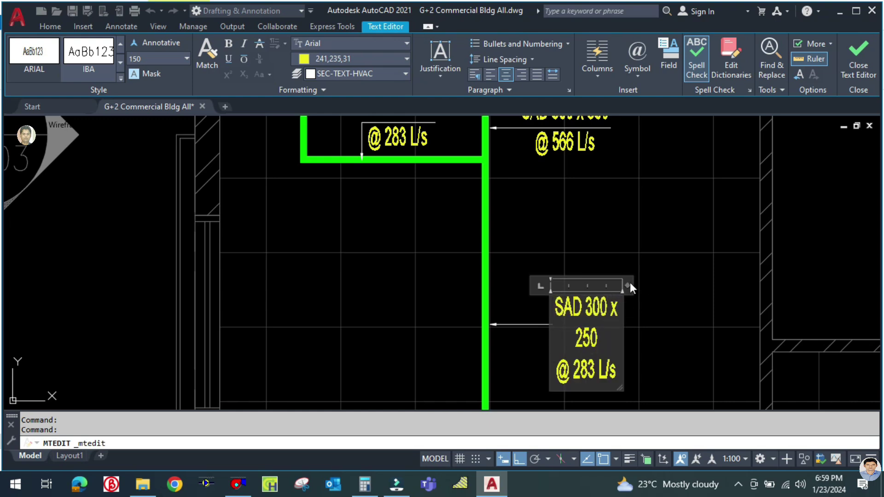
pyautogui.moveTo(629, 285); pyautogui.dragTo(649, 285)
pyautogui.click(655, 283)
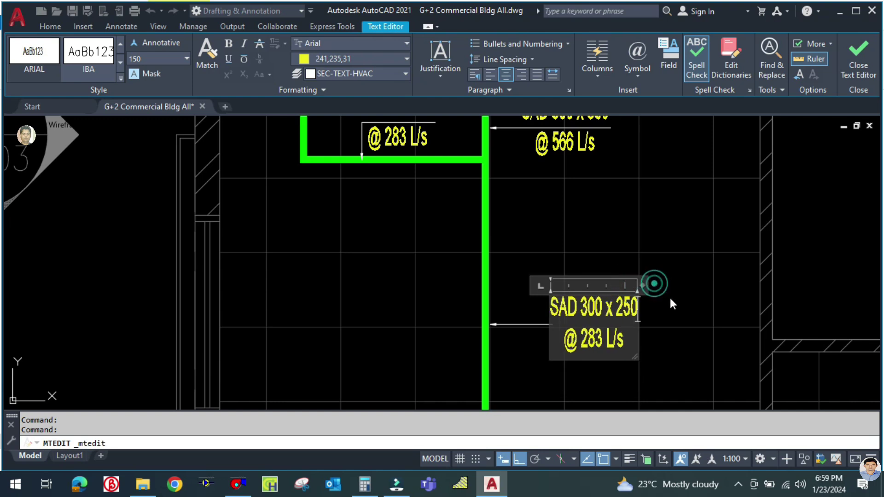
pyautogui.scroll(-3, 635, 323)
pyautogui.scroll(3, 623, 352)
pyautogui.scroll(-3, 623, 353)
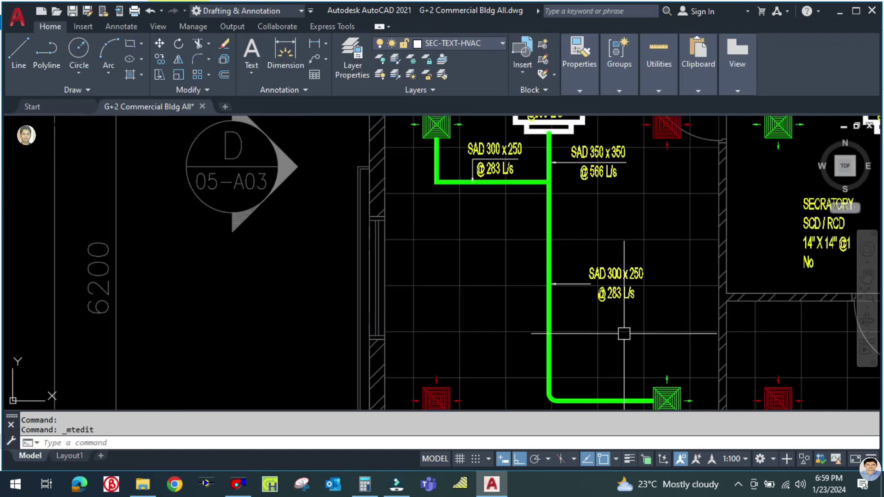
# Move the lower SAD 300 x 250 note horizontally closer to the main duct, over its leader
pyautogui.write('m')
pyautogui.press('Return')
pyautogui.click(621, 294)
pyautogui.scroll(3, 621, 295)
pyautogui.press('Return')
pyautogui.click(630, 328)
pyautogui.click(612, 326)
pyautogui.scroll(3, 569, 310)
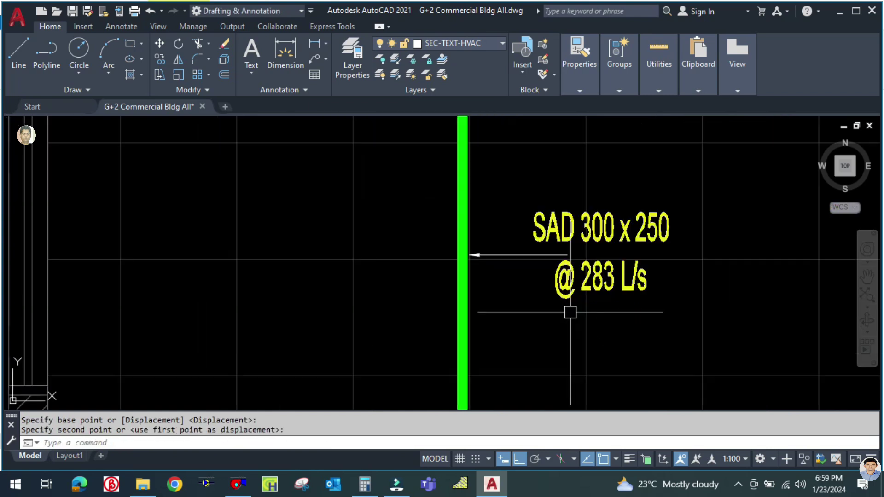
pyautogui.press('Return')
pyautogui.click(570, 289)
pyautogui.press('Return')
pyautogui.click(559, 336)
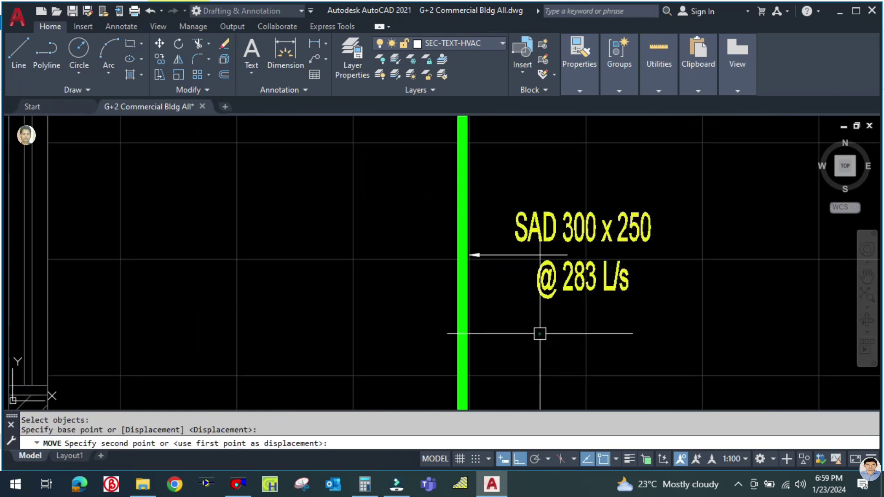
pyautogui.click(540, 332)
# Move the lower SAD 300 x 250 note slightly down so its leader runs midway between the two text lines
pyautogui.scroll(2, 528, 290)
pyautogui.press('Return')
pyautogui.click(566, 300)
pyautogui.press('Return')
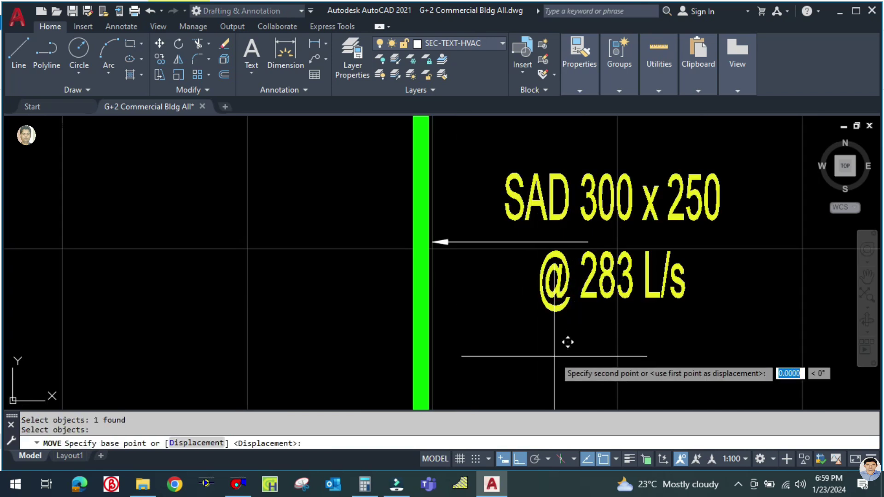
pyautogui.click(557, 356)
pyautogui.click(568, 350)
# Stretch the lower note's leader so its tail ends at the end of the SAD 300 x 250 line
pyautogui.click(509, 241)
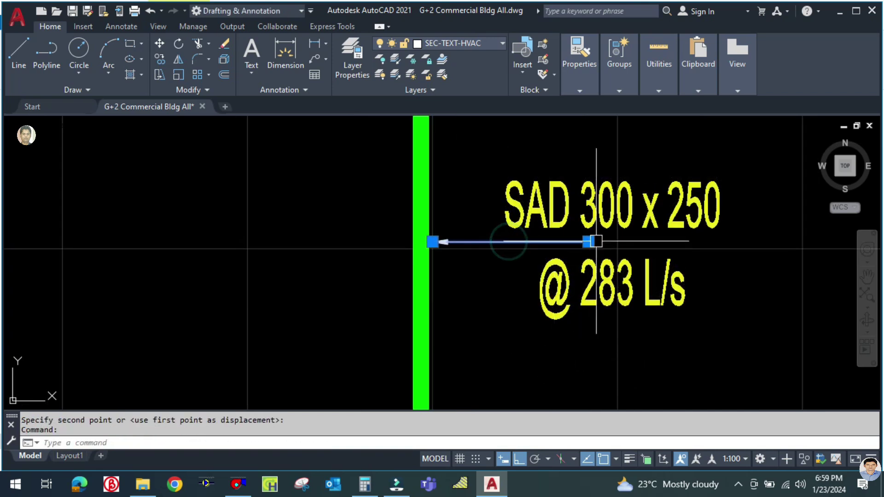
pyautogui.click(588, 242)
pyautogui.press('Escape')
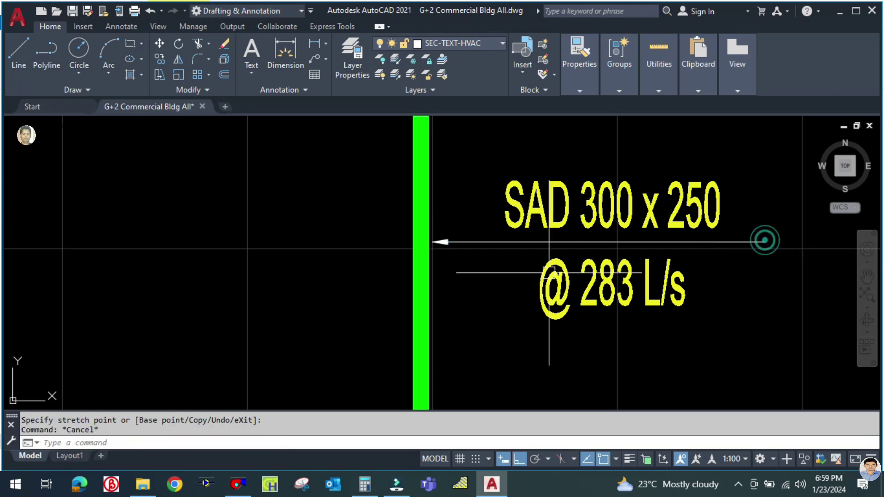
pyautogui.scroll(-5, 570, 278)
pyautogui.scroll(5, 570, 277)
pyautogui.click(581, 255)
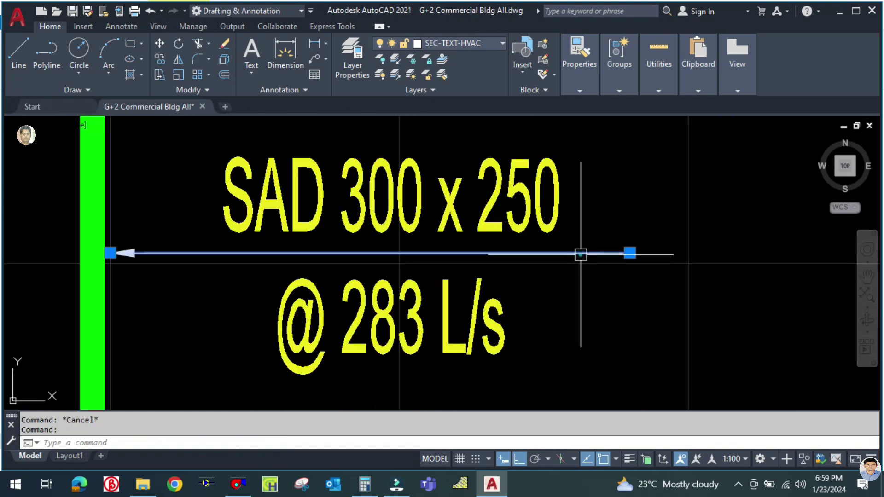
pyautogui.click(630, 253)
pyautogui.press('Escape')
pyautogui.scroll(-5, 562, 290)
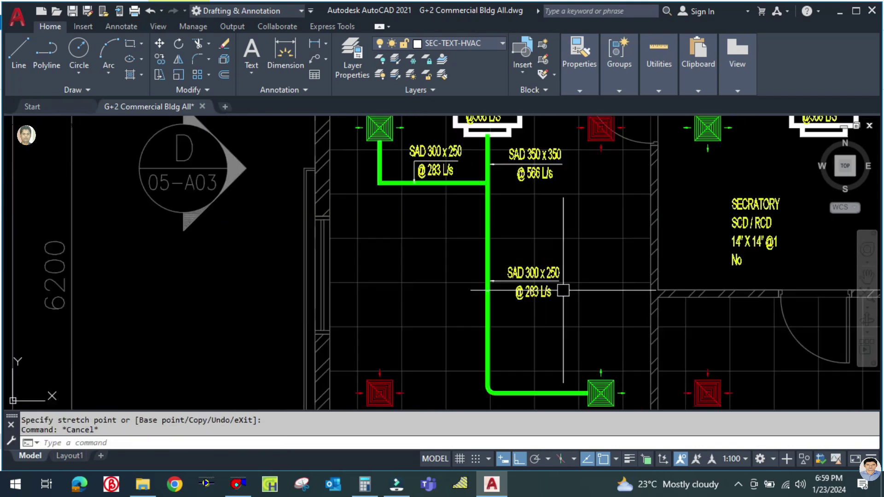
# Examine the sized GF-FCU-001 duct layout and the neighbouring rooms' fan coil units and diffusers
pyautogui.scroll(-3, 575, 317)
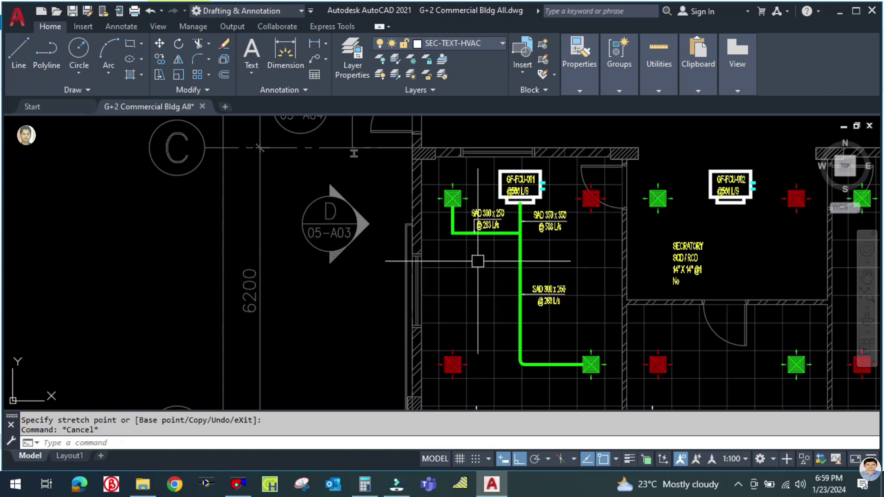
pyautogui.scroll(3, 456, 258)
pyautogui.scroll(-3, 418, 258)
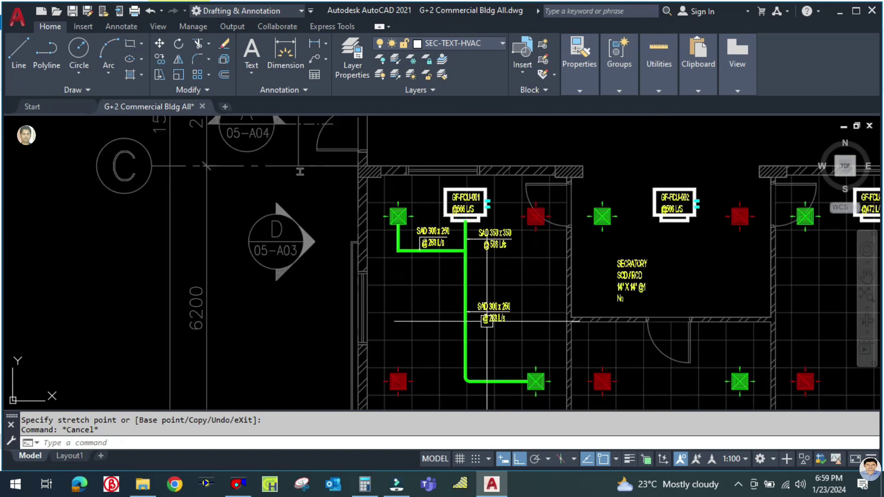
pyautogui.moveTo(536, 355)
pyautogui.mouseDown(button='middle')
pyautogui.moveTo(509, 321)
pyautogui.moveTo(350, 311)
pyautogui.mouseUp(button='middle')
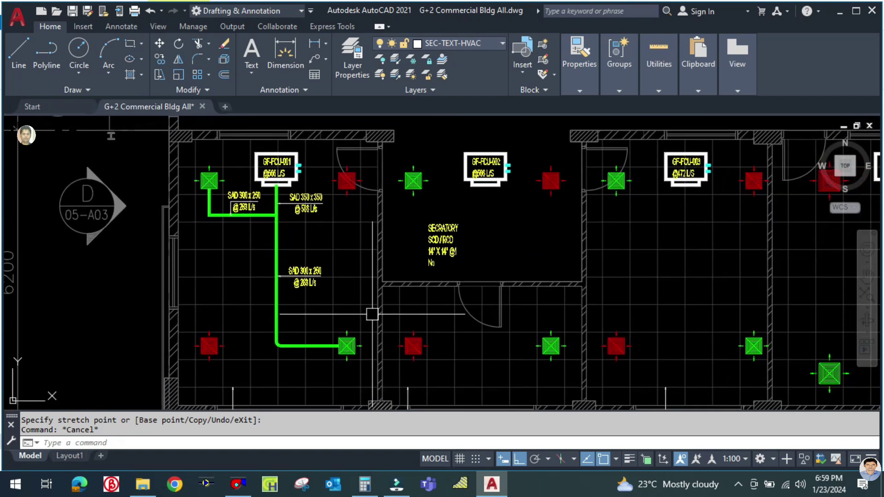
pyautogui.scroll(-5, 372, 314)
pyautogui.scroll(5, 334, 287)
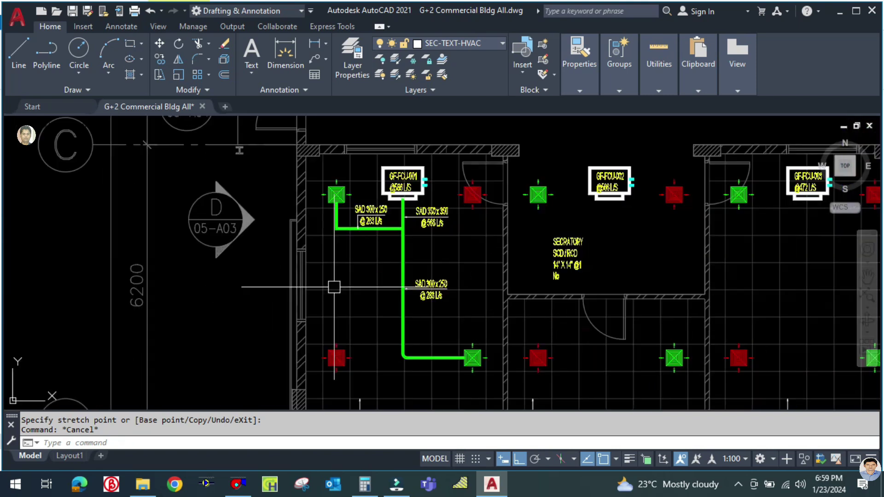
pyautogui.scroll(-2, 363, 305)
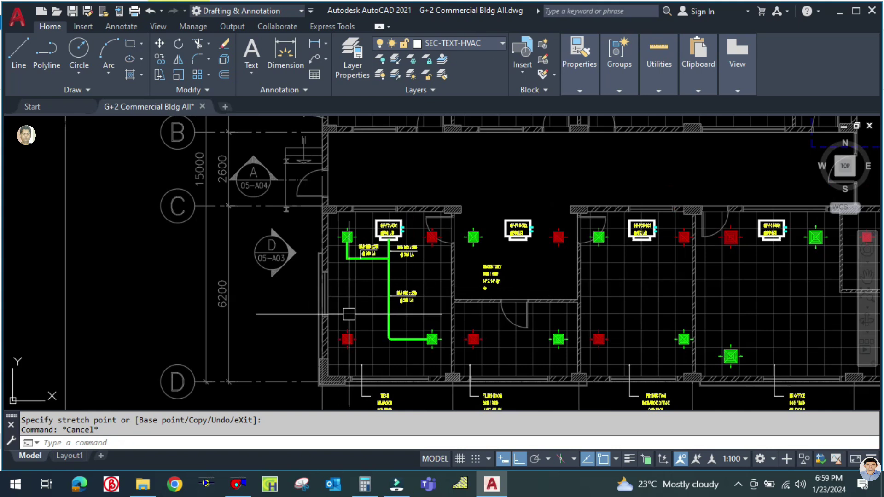
pyautogui.scroll(2, 364, 253)
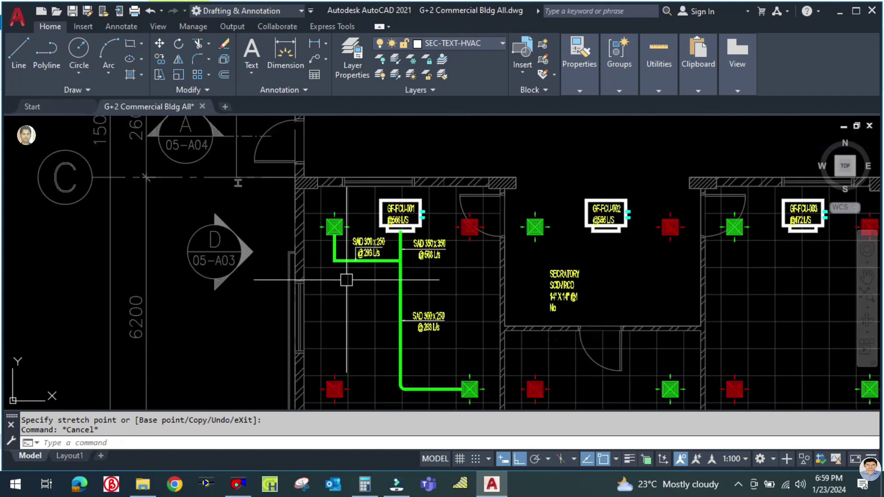
# Fillet the corner of the upper diffuser branch duct with the 100 radius
pyautogui.scroll(3, 346, 280)
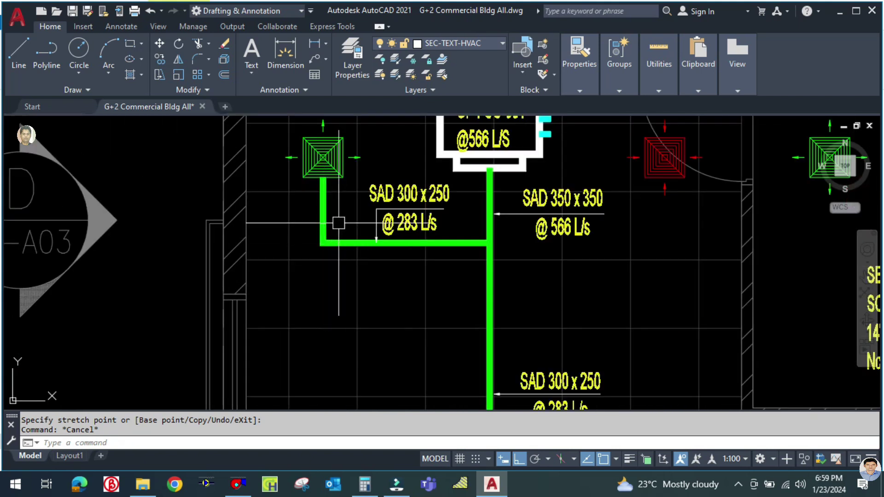
pyautogui.scroll(-2, 339, 223)
pyautogui.moveTo(405, 299); pyautogui.dragTo(424, 253, button='middle')
pyautogui.scroll(-2, 411, 286)
pyautogui.scroll(2, 410, 286)
pyautogui.scroll(3, 356, 193)
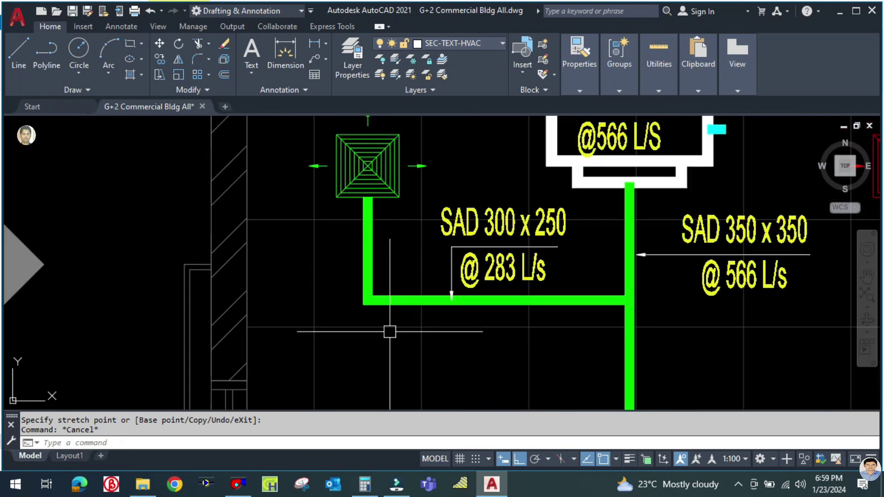
pyautogui.write('F')
pyautogui.press('Return')
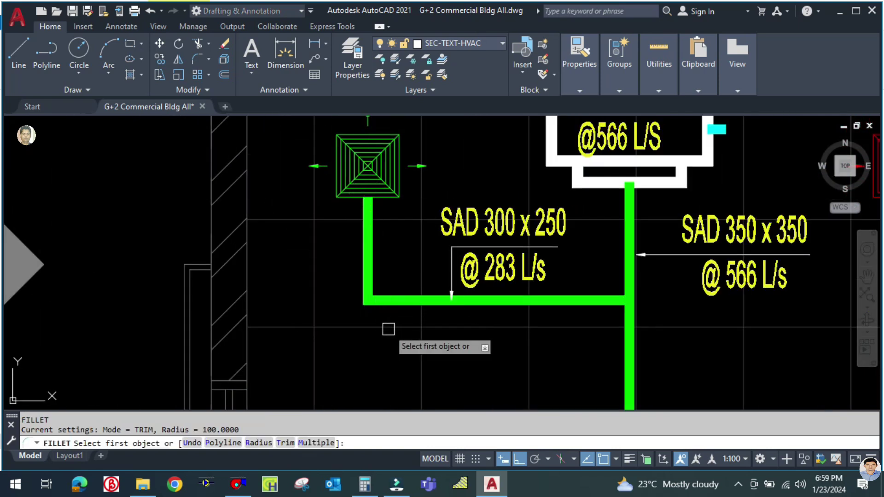
pyautogui.click(370, 275)
pyautogui.press('Escape')
pyautogui.scroll(-5, 371, 283)
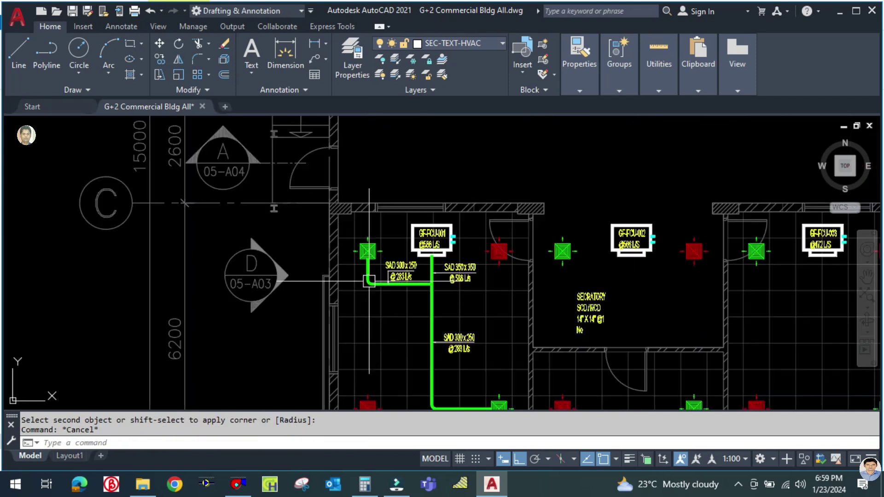
# Examine the rest of the floor plan for fan coil units and diffusers still without supply ducts
pyautogui.moveTo(413, 315)
pyautogui.mouseDown(button='middle')
pyautogui.moveTo(404, 260)
pyautogui.moveTo(401, 274)
pyautogui.mouseUp(button='middle')
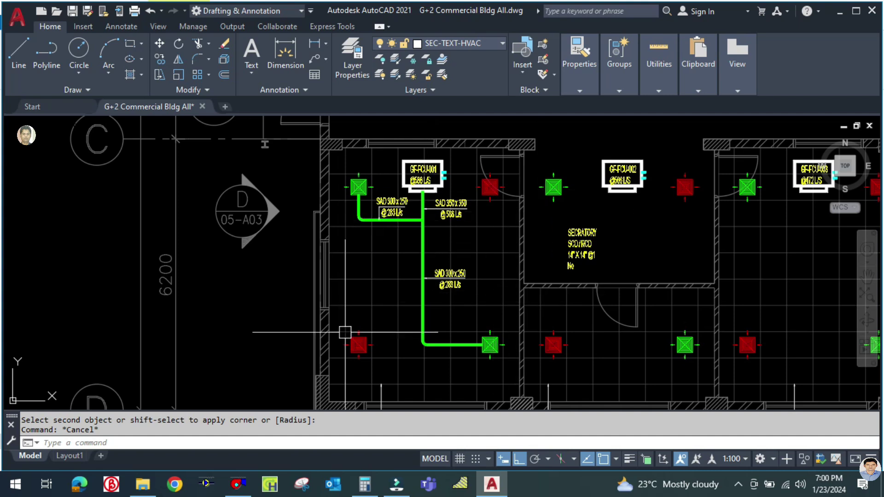
pyautogui.scroll(-1, 393, 335)
pyautogui.moveTo(520, 337); pyautogui.dragTo(325, 336, button='middle')
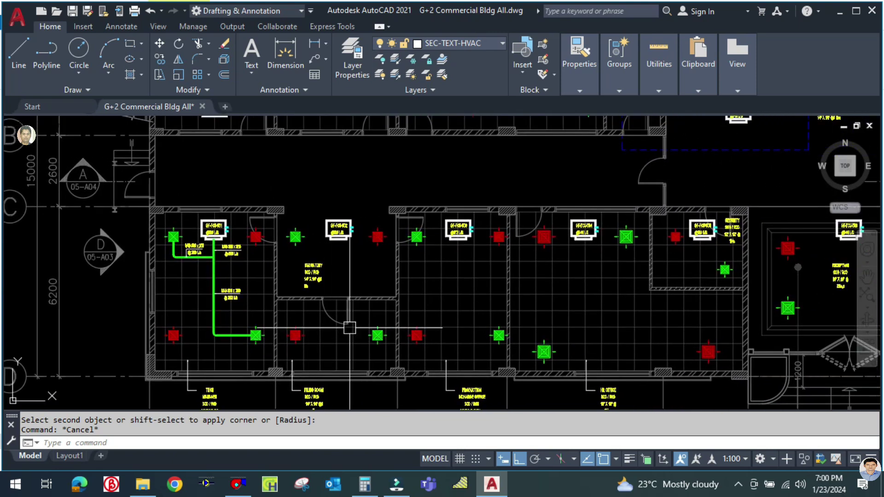
pyautogui.scroll(-1, 415, 334)
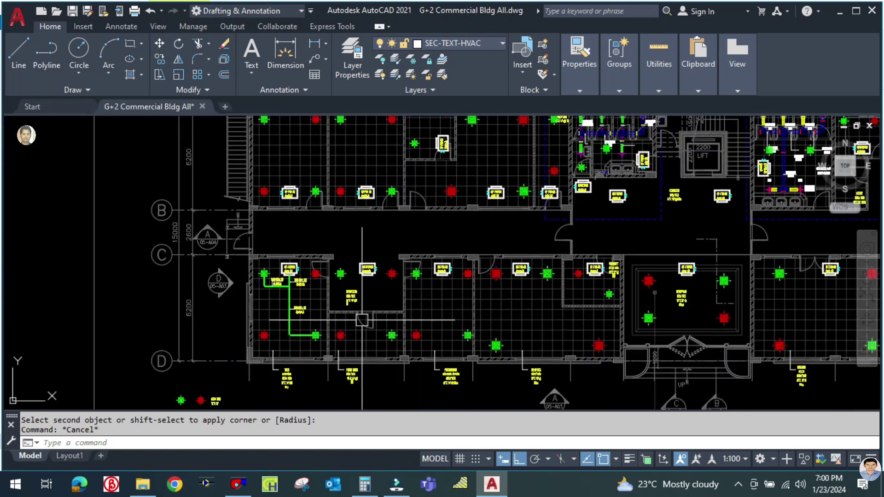
pyautogui.moveTo(553, 306)
pyautogui.mouseDown(button='middle')
pyautogui.moveTo(483, 304)
pyautogui.moveTo(419, 319)
pyautogui.moveTo(463, 318)
pyautogui.mouseUp(button='middle')
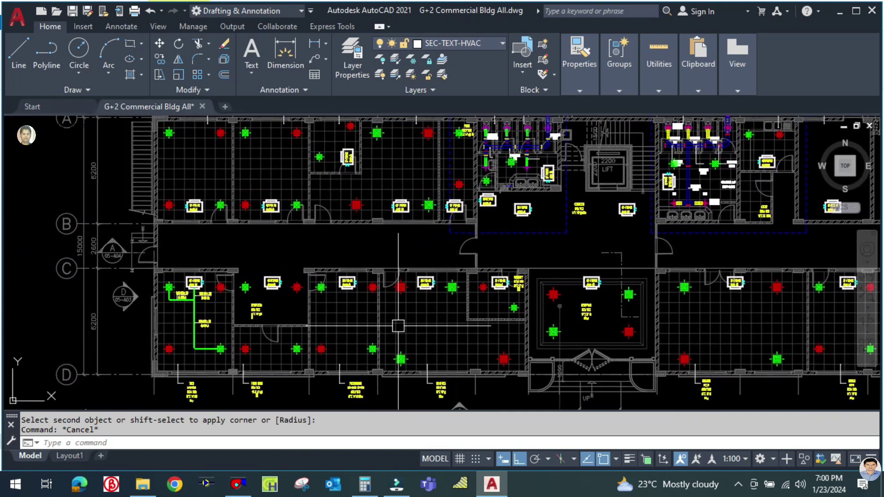